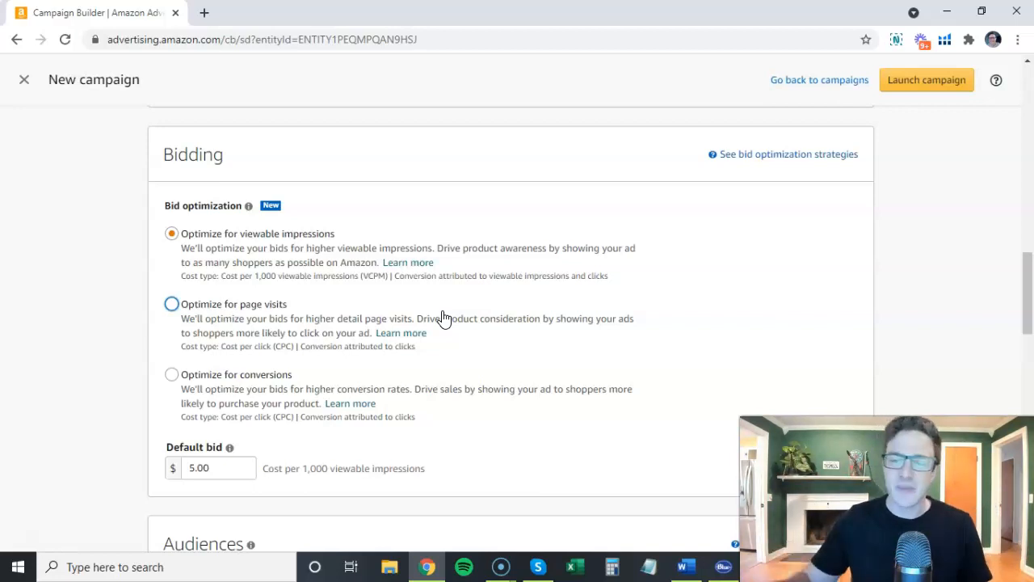
Set the new campaign's targeting to Product targeting.
scroll(411, 314, "up", 2)
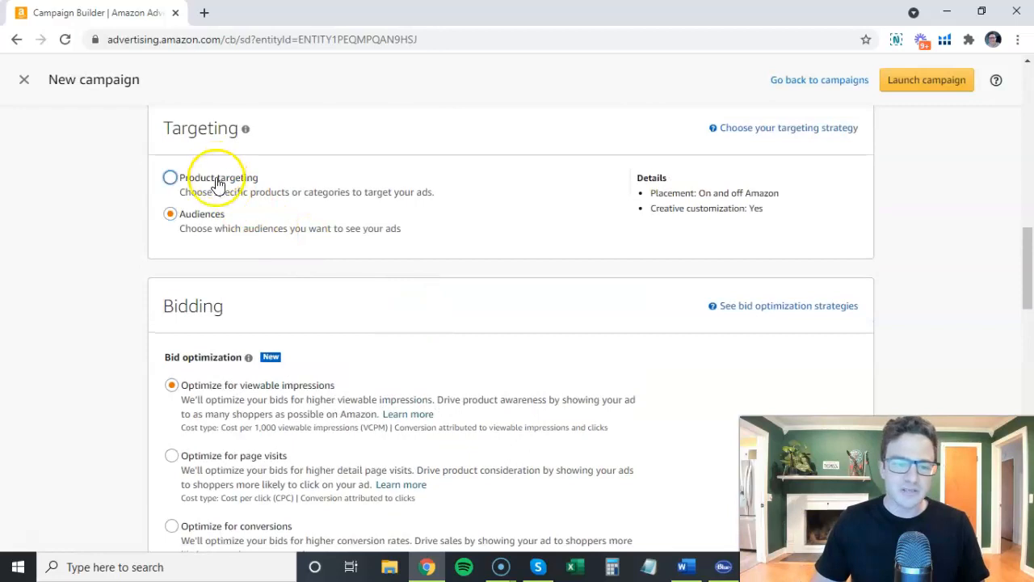
left_click(170, 177)
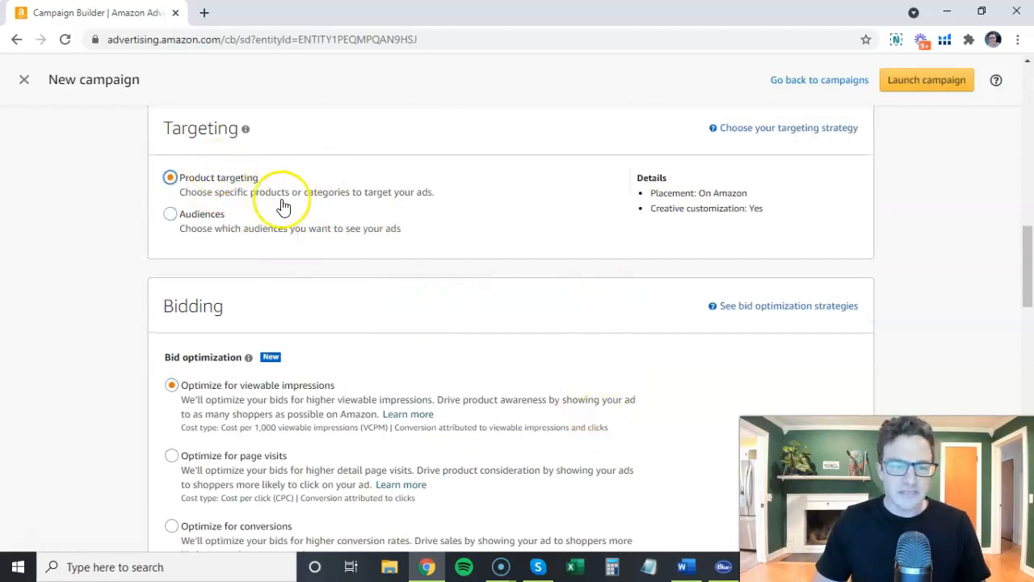
Switch to the strategy notes in Word and review the Target and Bid lines of ASIN Defensive.
left_click(683, 568)
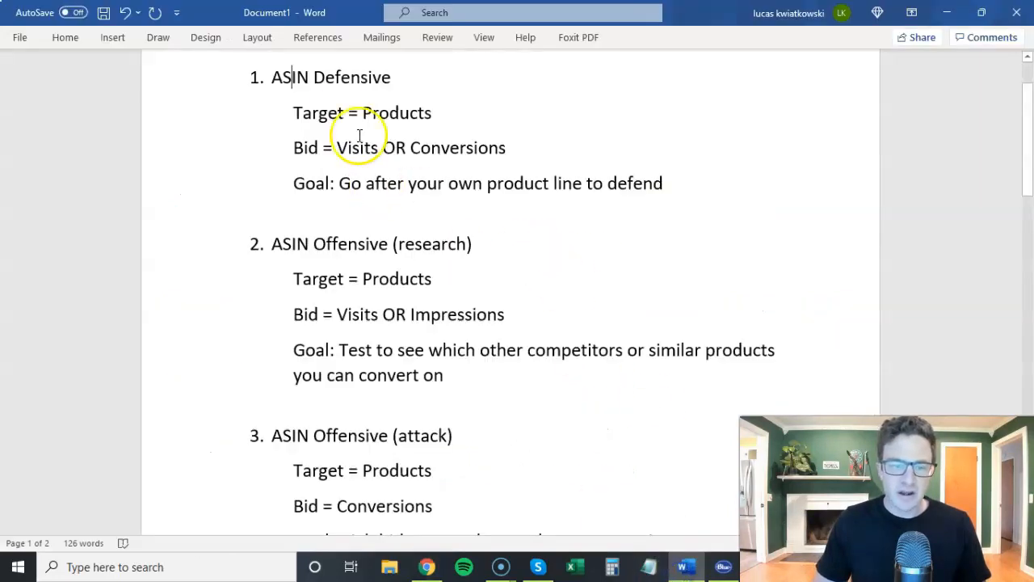
left_click_drag(291, 113, 341, 115)
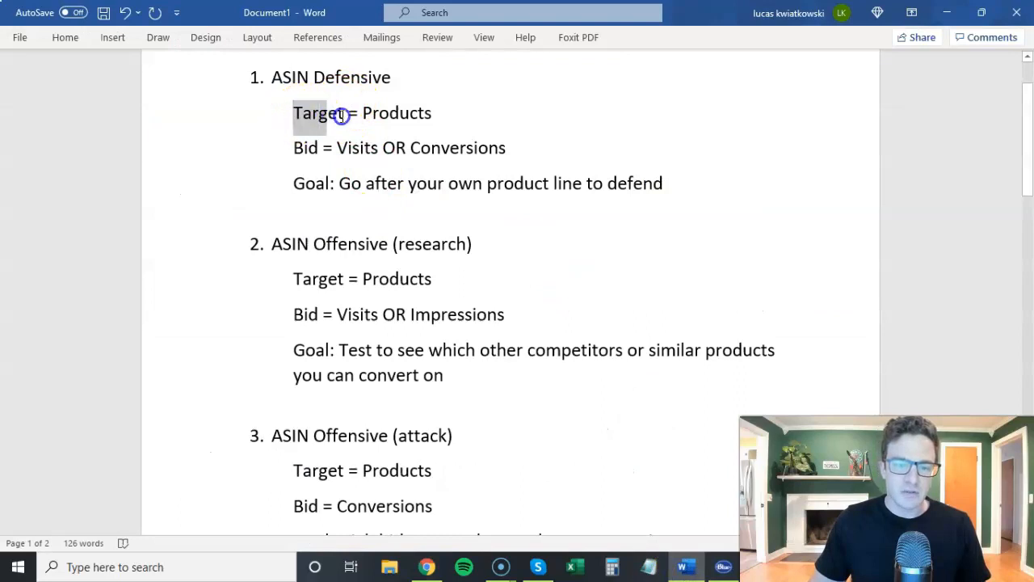
left_click(316, 282)
left_click(307, 151)
left_click(353, 147)
left_click(473, 148)
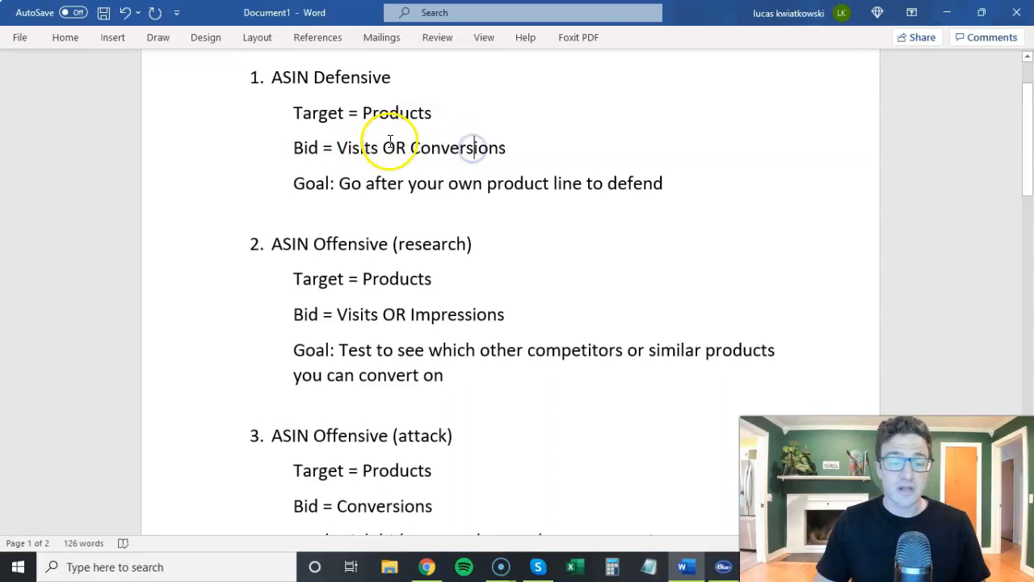
left_click_drag(290, 113, 353, 113)
left_click(303, 148)
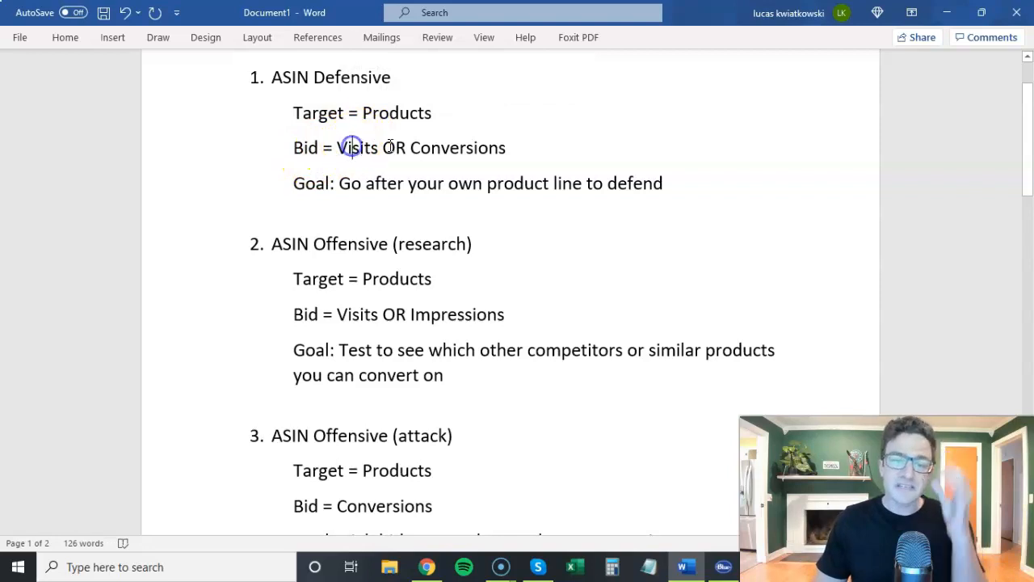
Switch back to the campaign builder in Chrome and try the bid optimizations for page visits and conversions, leaving Optimize for conversions selected.
left_click(427, 566)
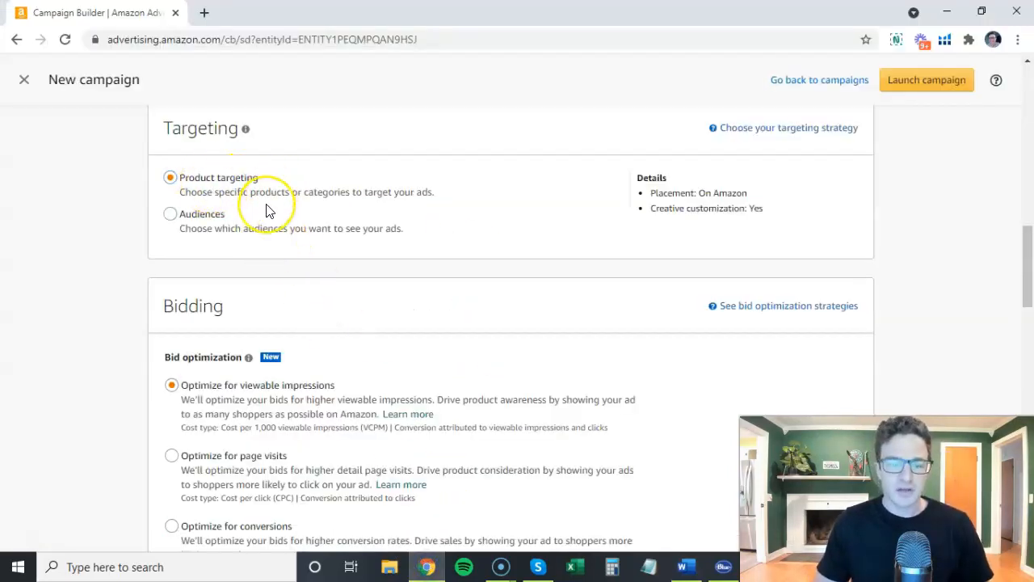
scroll(269, 210, "down", 3)
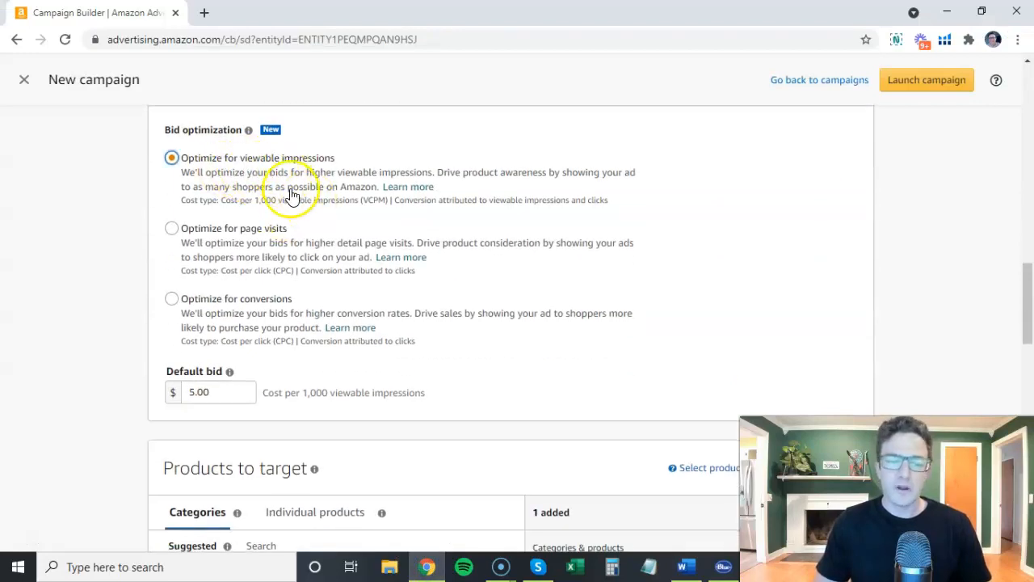
left_click(172, 301)
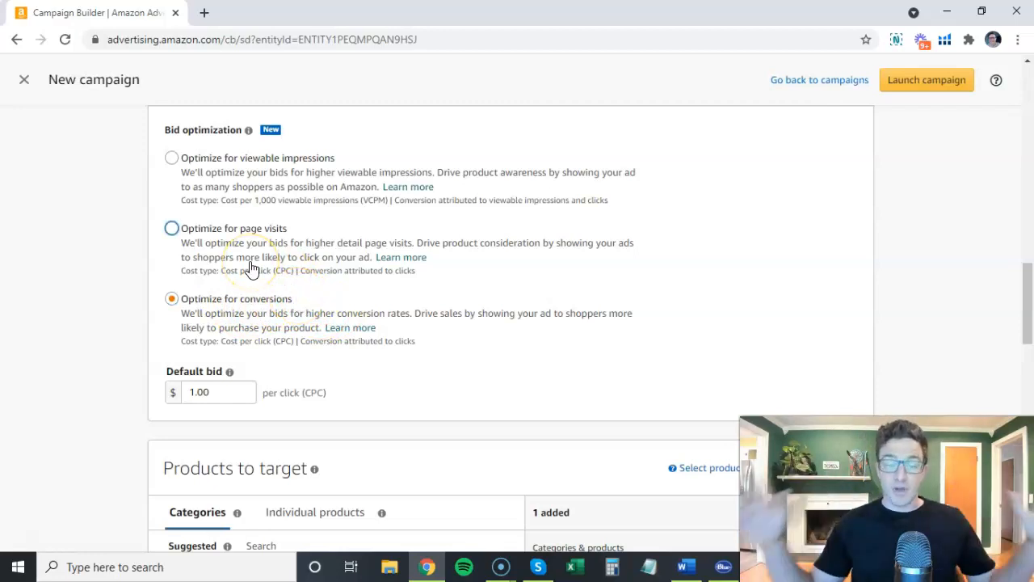
left_click(199, 234)
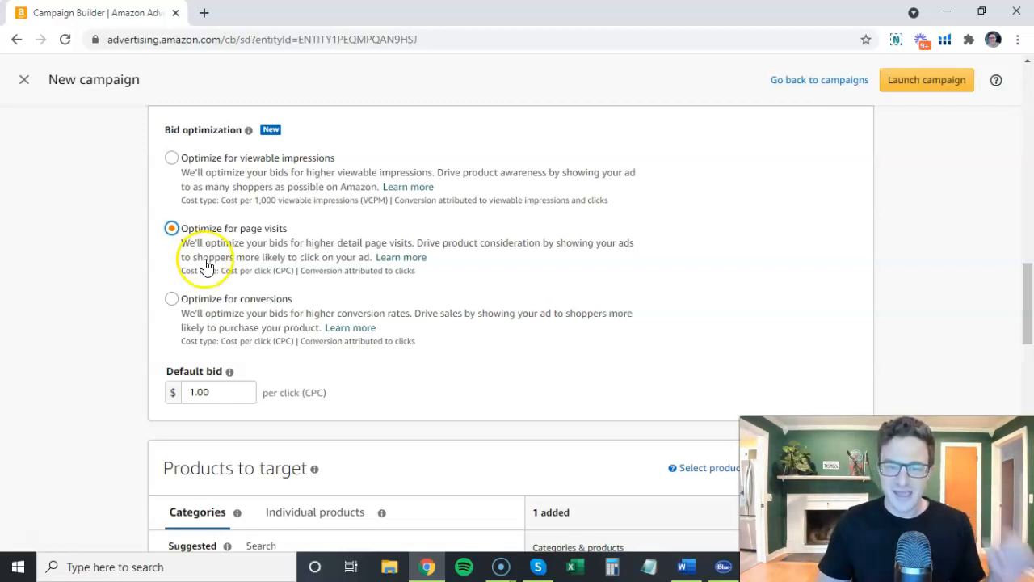
left_click(202, 299)
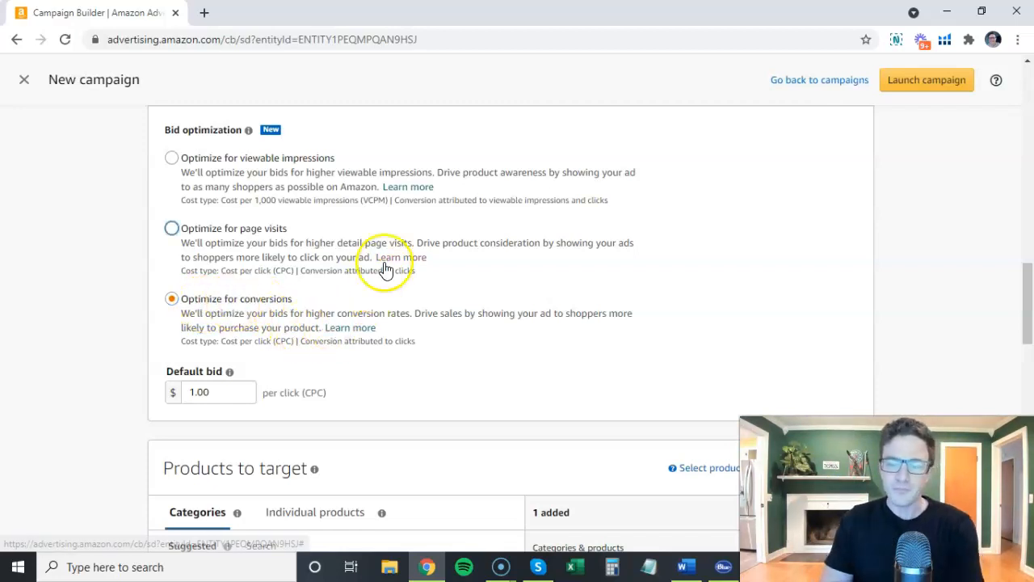
Look at the Individual products and Categories options under Products to target.
scroll(386, 269, "down", 2)
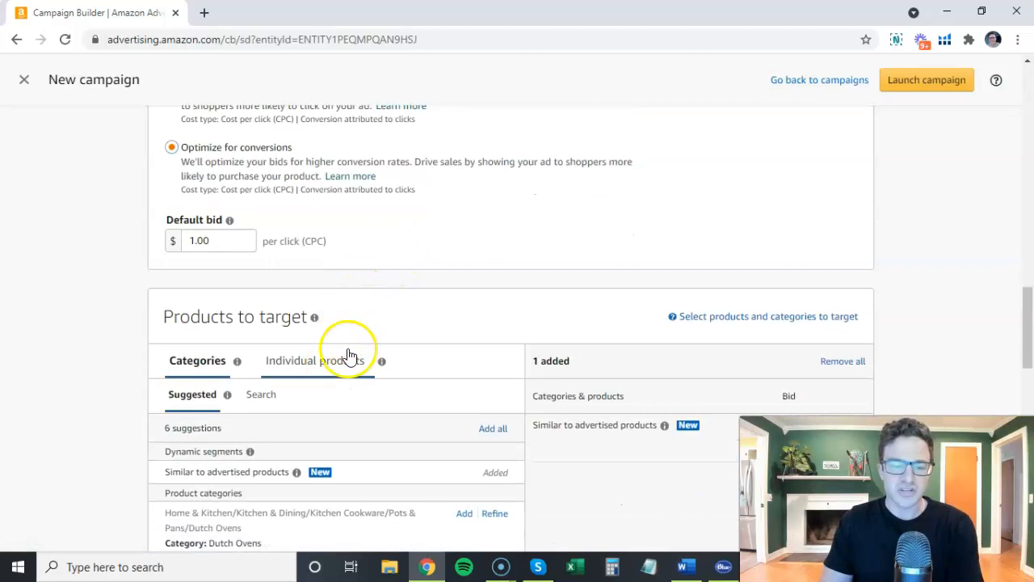
left_click(304, 359)
left_click(207, 361)
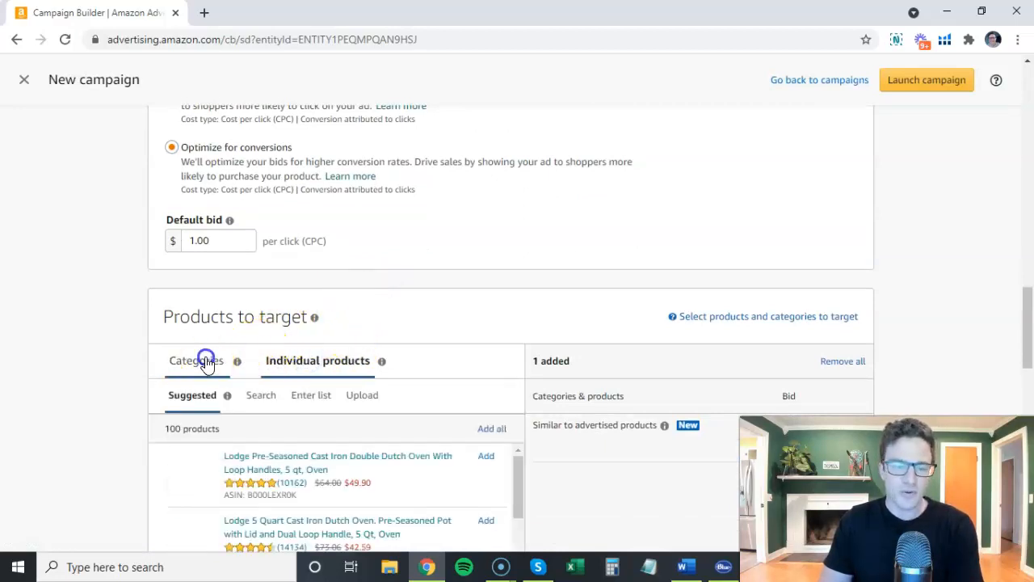
scroll(323, 282, "up", 1)
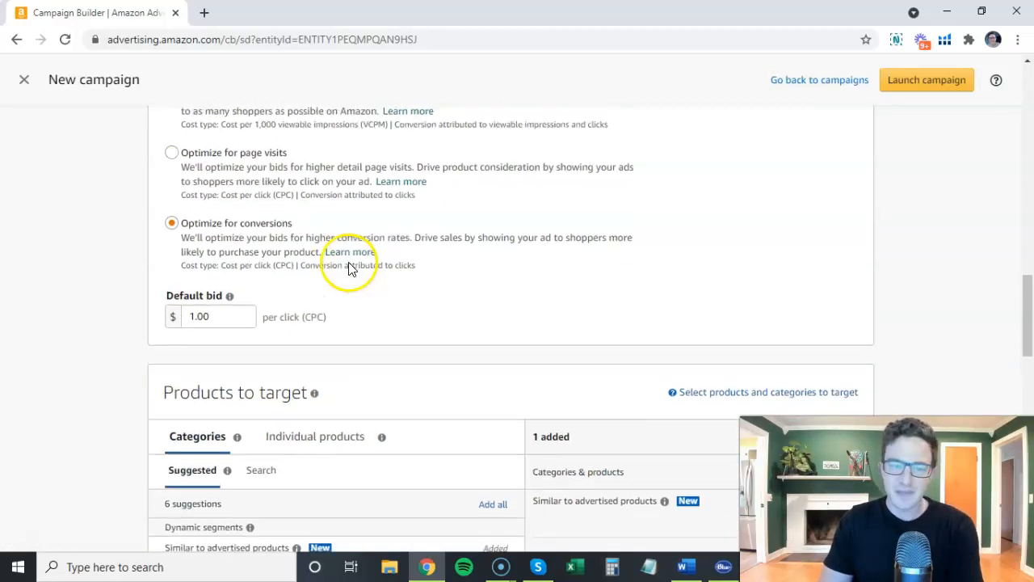
Check the ASIN Offensive (research) heading in the Word notes, and return to the campaign's targeting and bidding options in Chrome.
left_click(684, 565)
left_click_drag(272, 240, 461, 242)
left_click(477, 244)
left_click(684, 566)
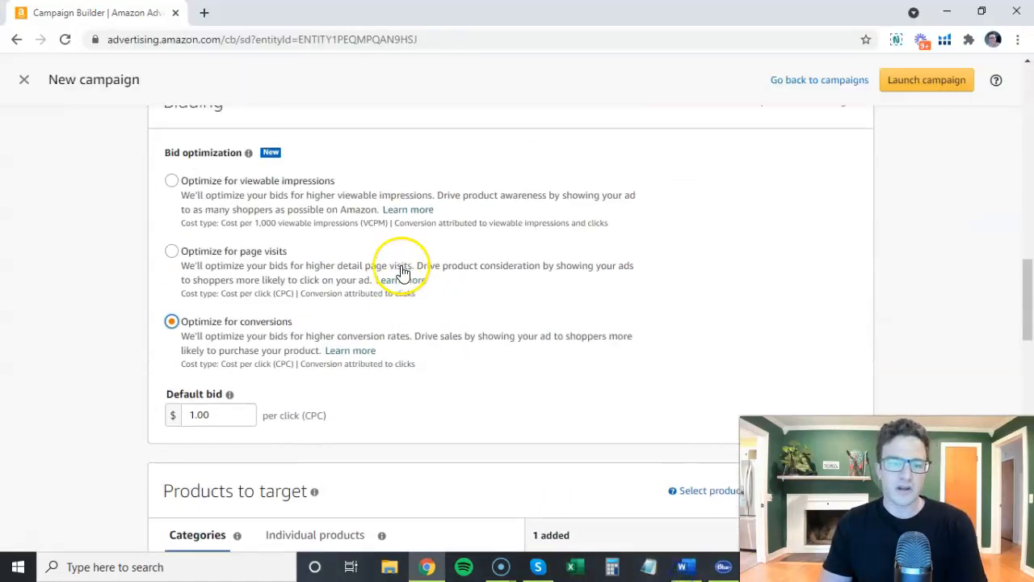
scroll(280, 253, "up", 3)
scroll(347, 267, "down", 1)
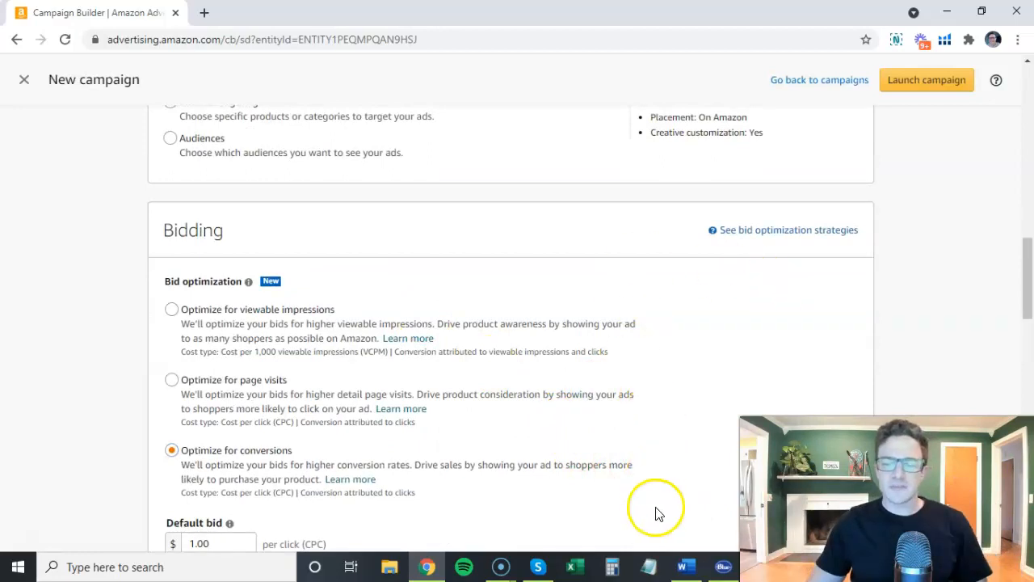
Switch to Word and review the Target, Bid and Goal lines of ASIN Offensive (research).
left_click(685, 566)
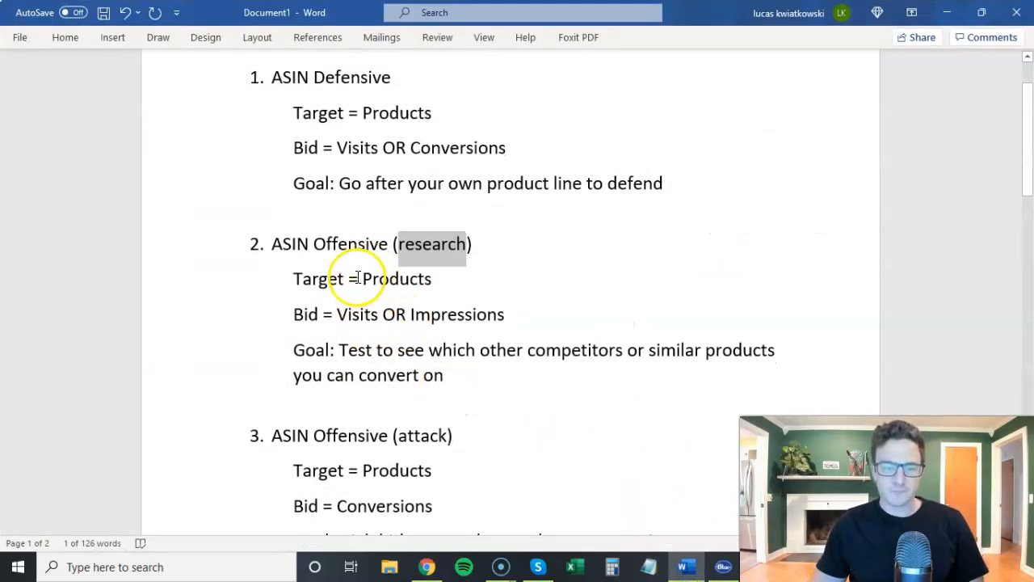
left_click_drag(363, 278, 428, 280)
left_click_drag(337, 315, 488, 319)
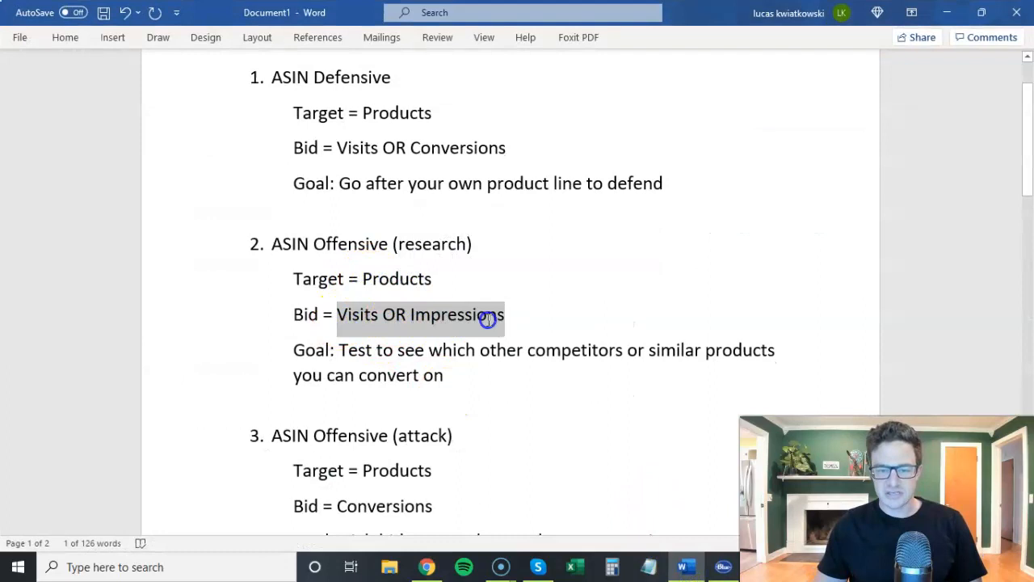
left_click(344, 354)
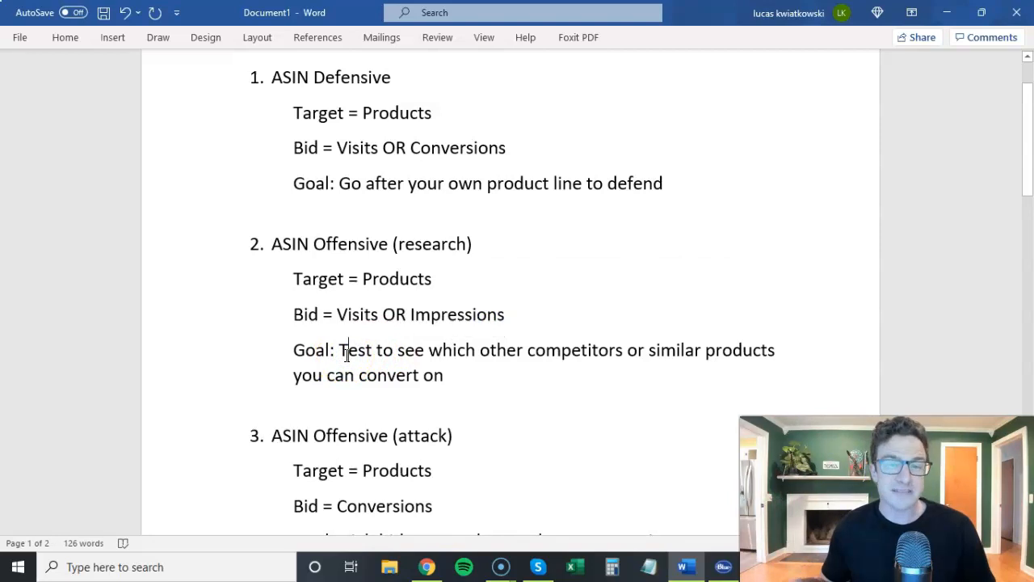
left_click_drag(357, 376, 438, 377)
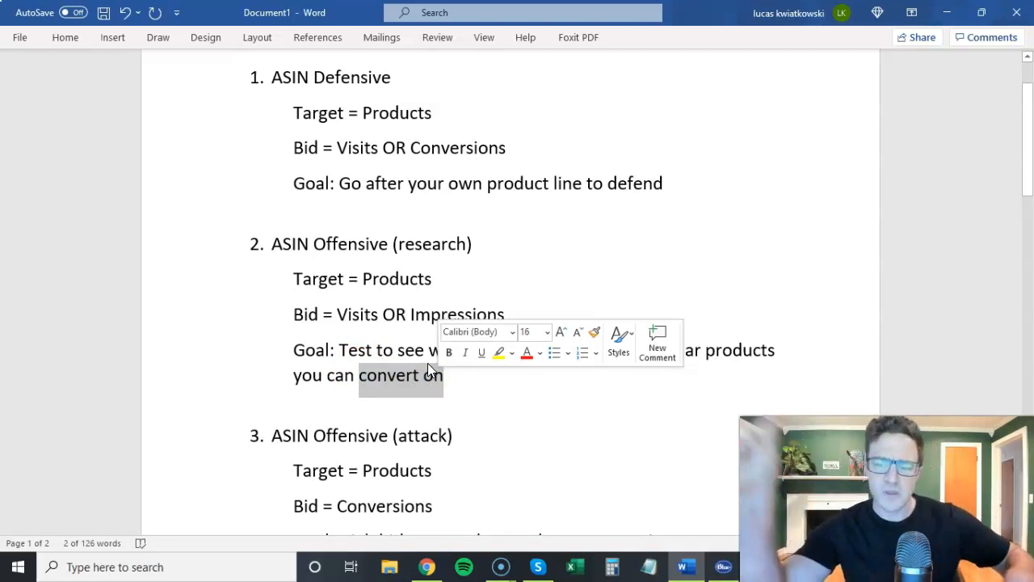
left_click(392, 347)
left_click(340, 319)
Return to the campaign builder in Chrome and set the bid optimization to Optimize for viewable impressions.
left_click(683, 566)
left_click(235, 383)
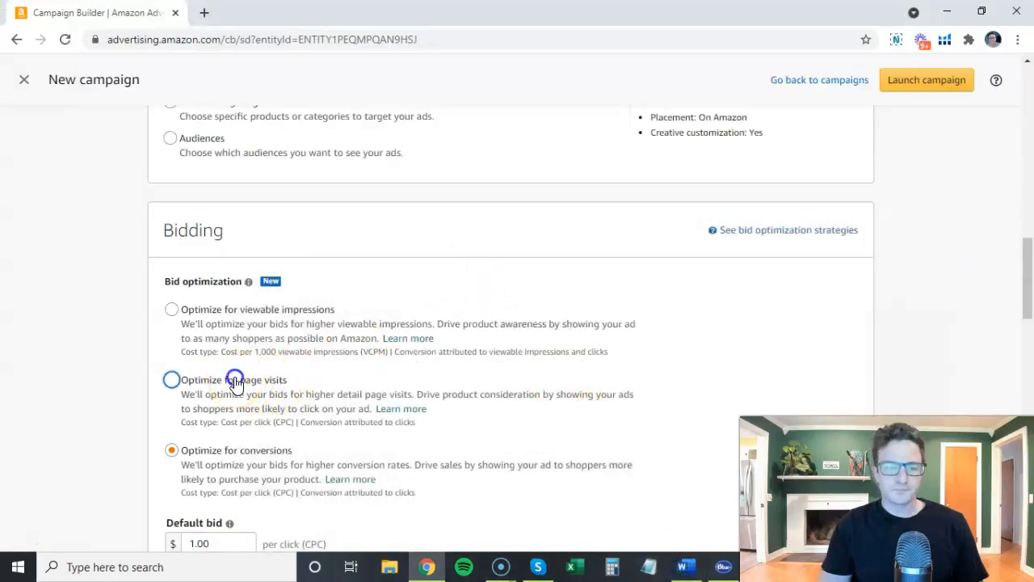
double_click(279, 277)
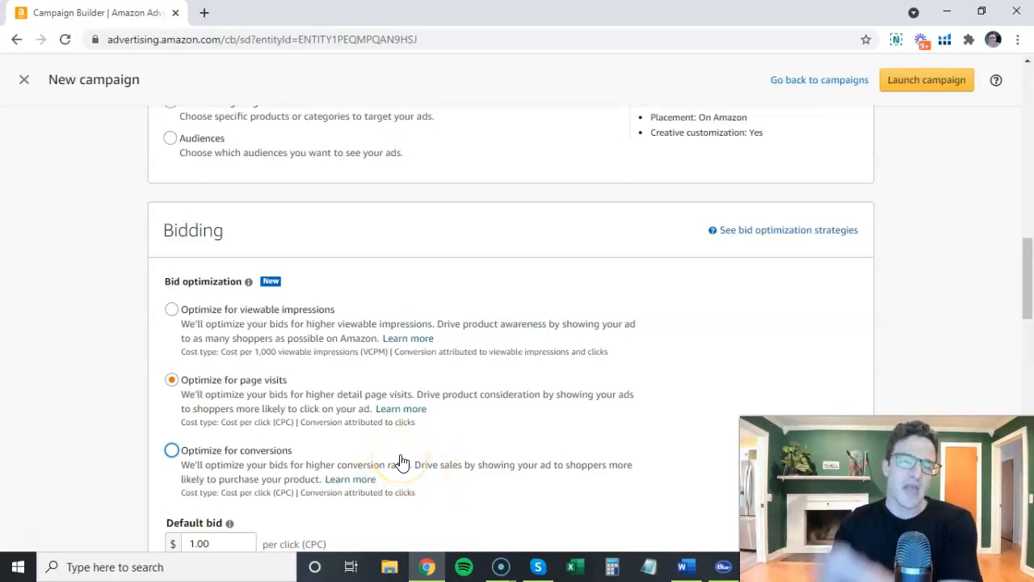
left_click(215, 320)
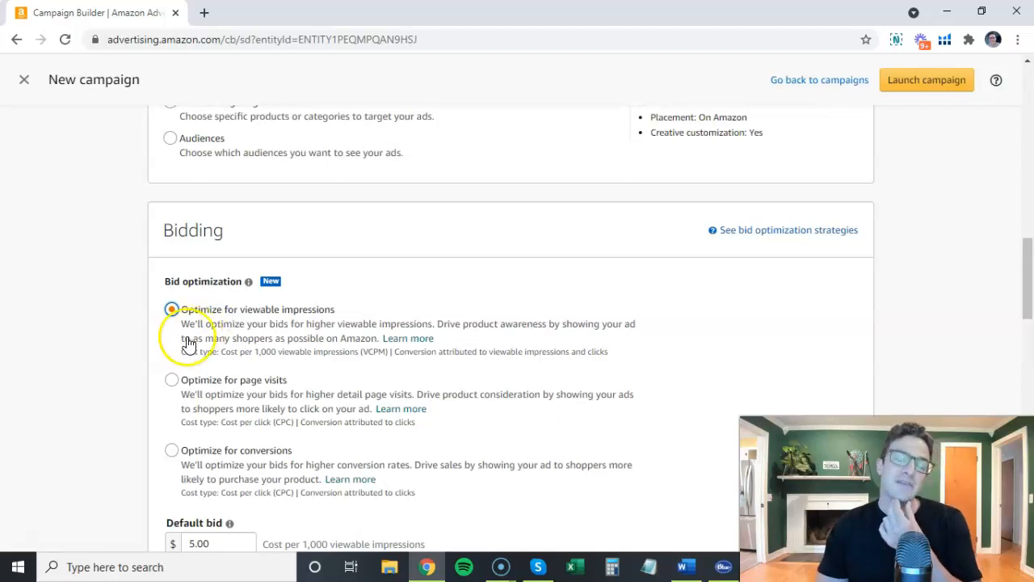
Add the suggested individual product Lodge Pre-Seasoned Cast Iron Double Dutch Oven With Loop Handles, 5 qt, to the targets.
scroll(134, 314, "down", 2)
scroll(114, 307, "down", 2)
left_click(301, 365)
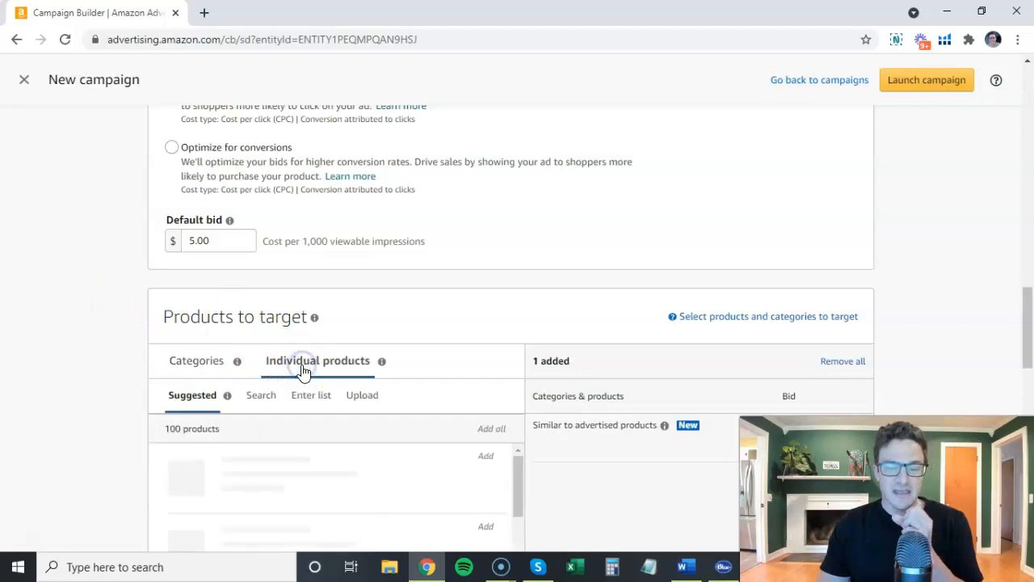
scroll(450, 268, "down", 1)
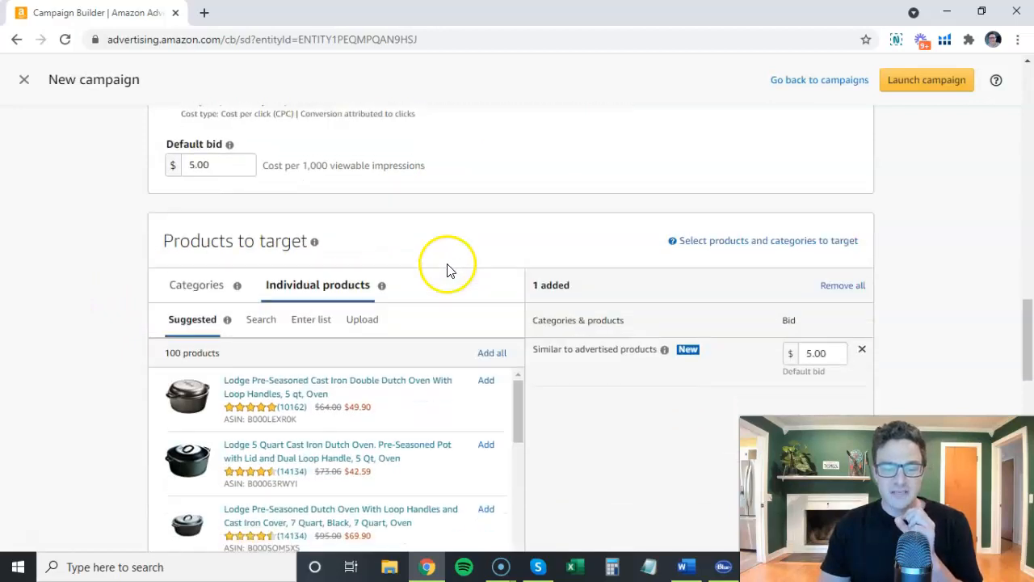
left_click(484, 382)
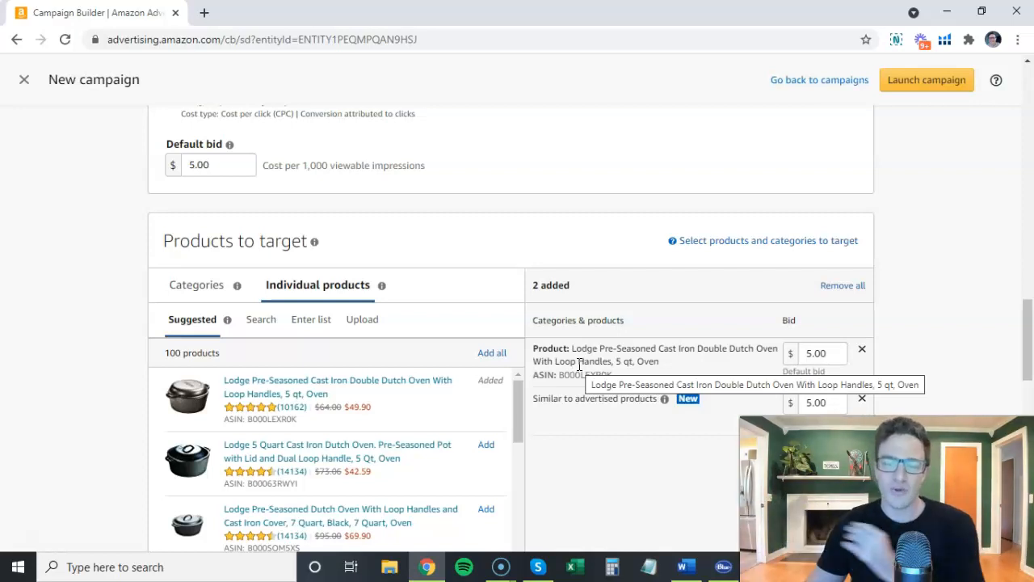
Search the individual products for "cast iron skillet" and add the Lodge Pre-Seasoned Cast Iron Skillet, 10.25", as a target.
left_click(260, 321)
left_click(255, 356)
type("cast iron skillet")
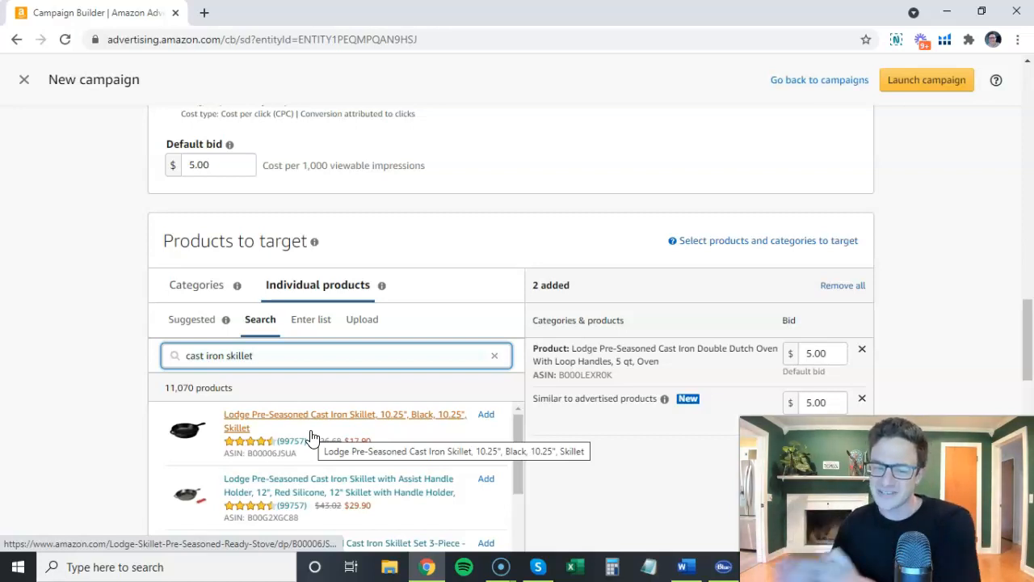
left_click(486, 414)
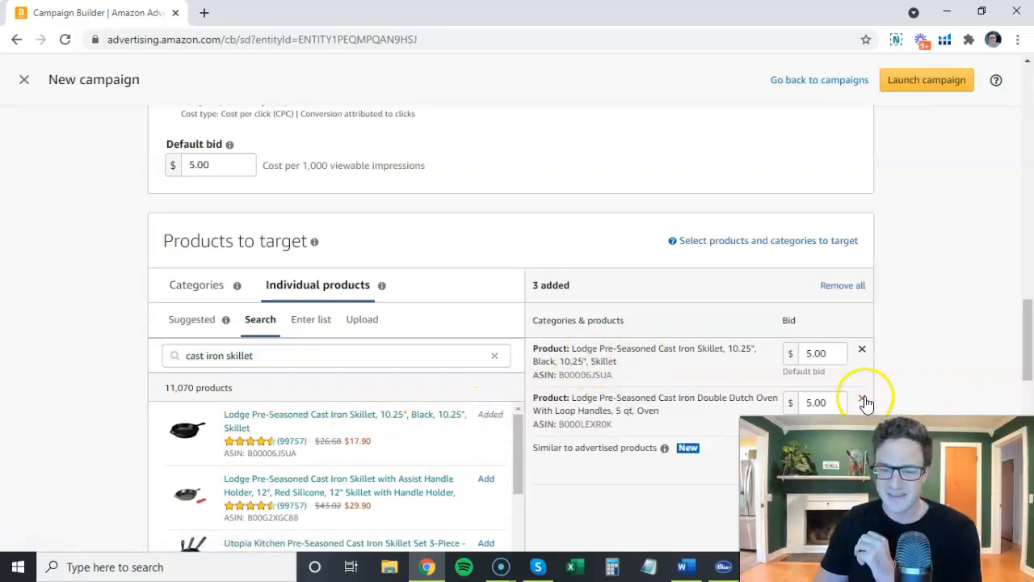
Switch to the Word notes and compare the ASIN Offensive (research) and ASIN Offensive (attack) headings.
left_click(683, 565)
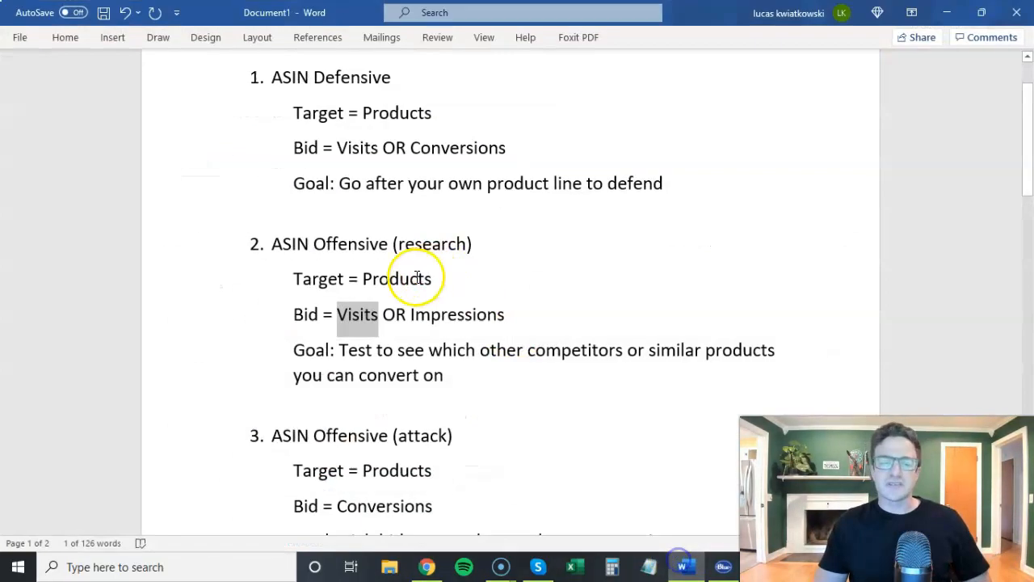
scroll(373, 292, "down", 1)
left_click_drag(272, 201, 466, 201)
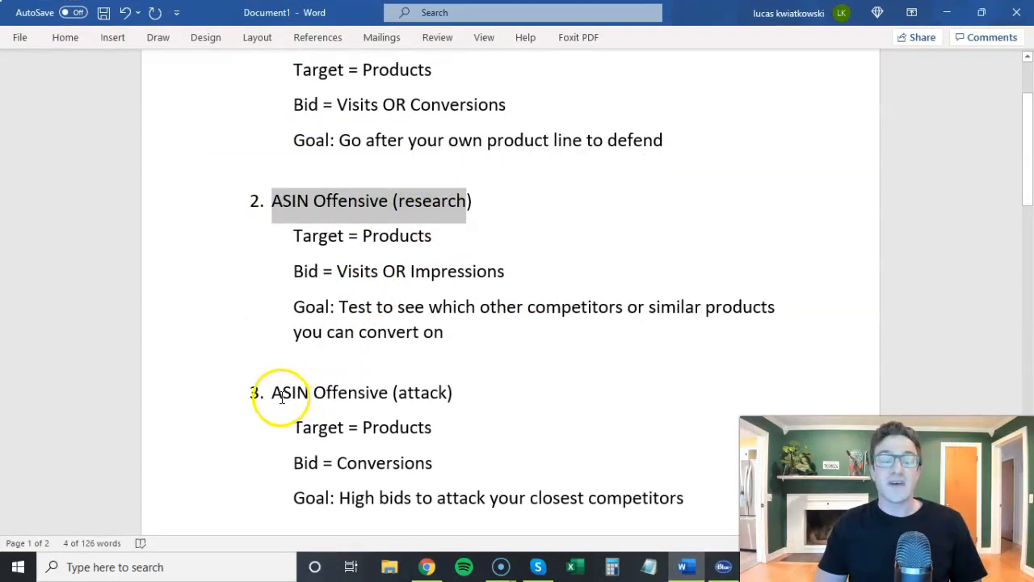
left_click_drag(274, 392, 389, 394)
Append ", going after dutch oven if you are a dutch oven" to the Goal line of ASIN Offensive (attack).
scroll(525, 420, "down", 1)
left_click(692, 455)
type(", goi")
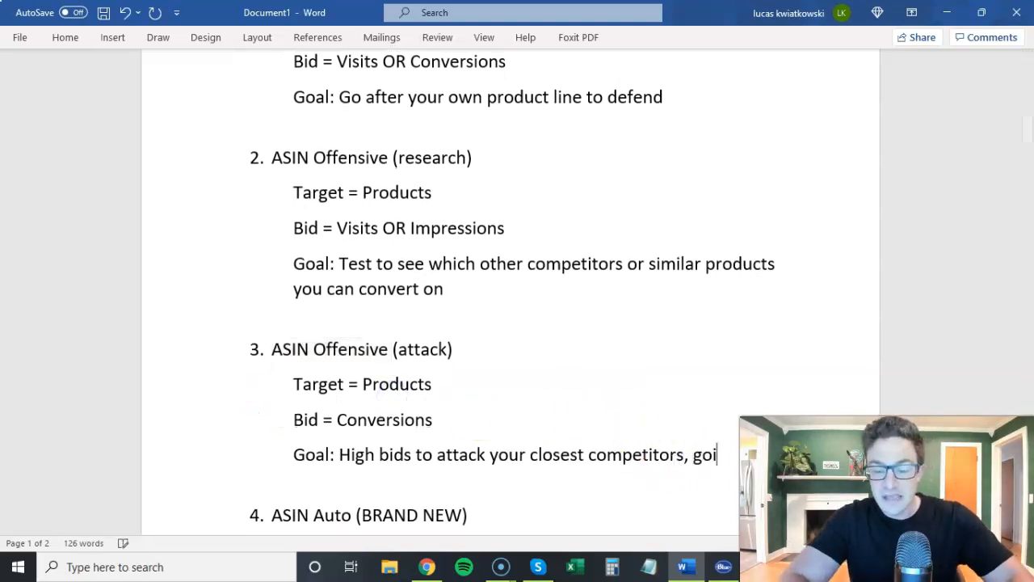
type("ng dut")
key("BackSpace")
key("BackSpace")
type("duthc")
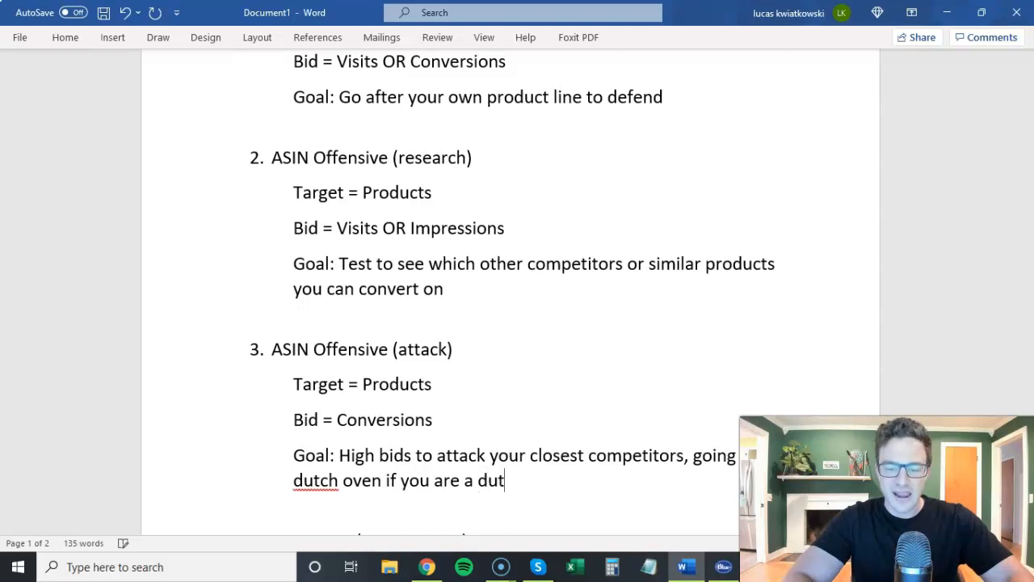
Copy the phrase "going after dutch oven if you are a dutch oven" to the research Goal line, changing its first "dutch oven" to "skillet".
left_click_drag(581, 480, 685, 458)
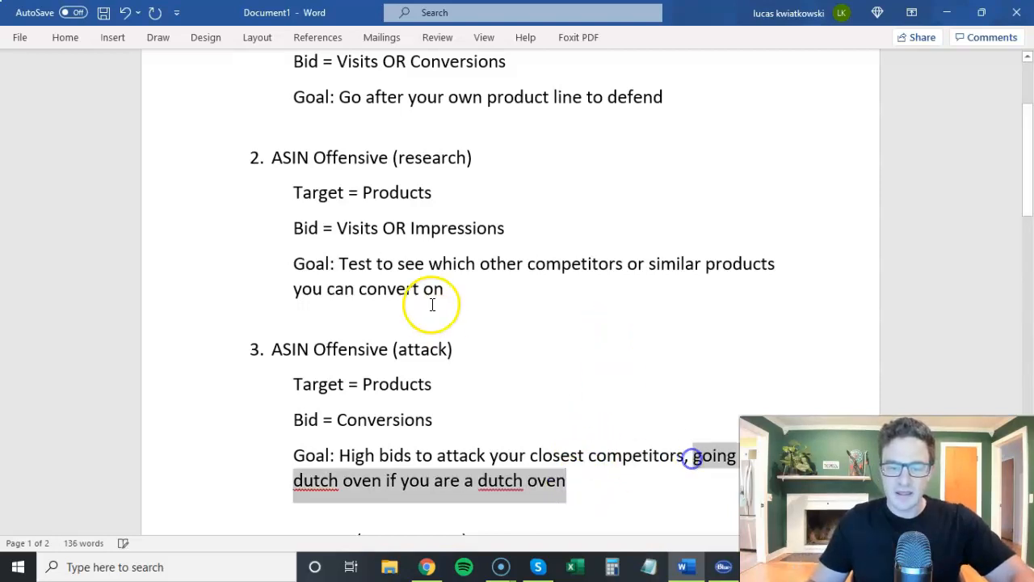
left_click(458, 294)
type(",")
type("going after dutch oven if you are a dutch oven")
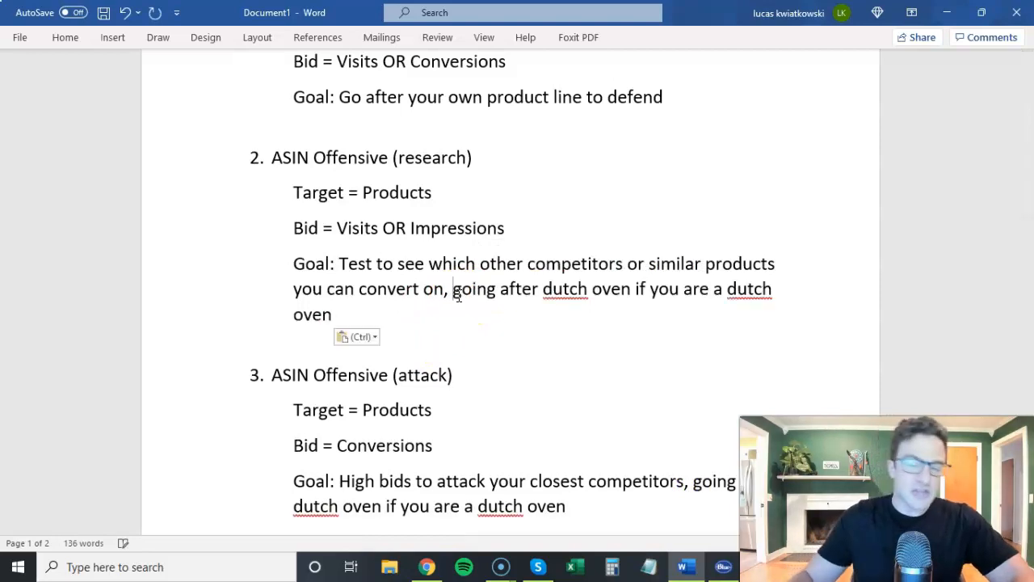
double_click(569, 288)
type("skillet")
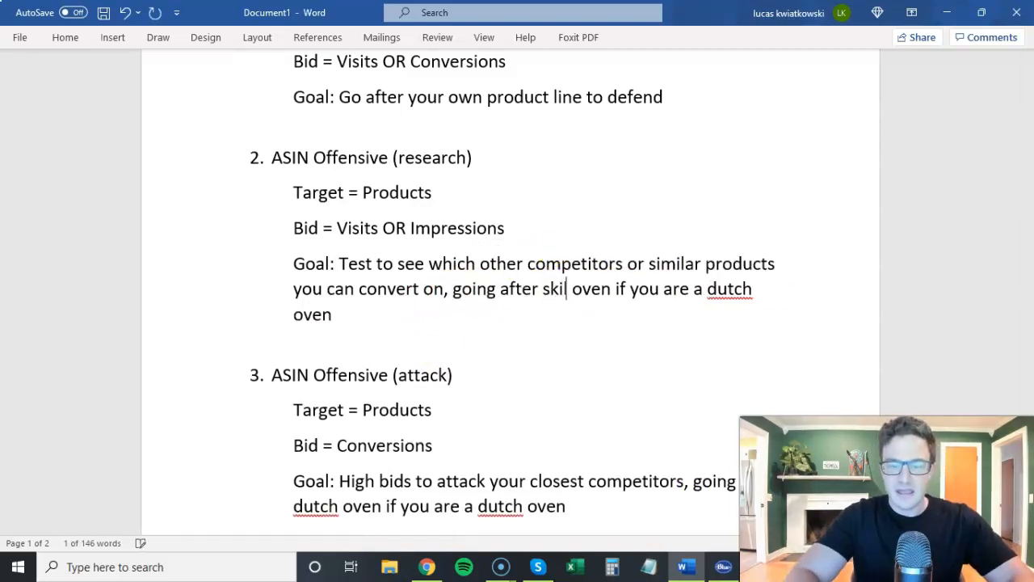
double_click(611, 289)
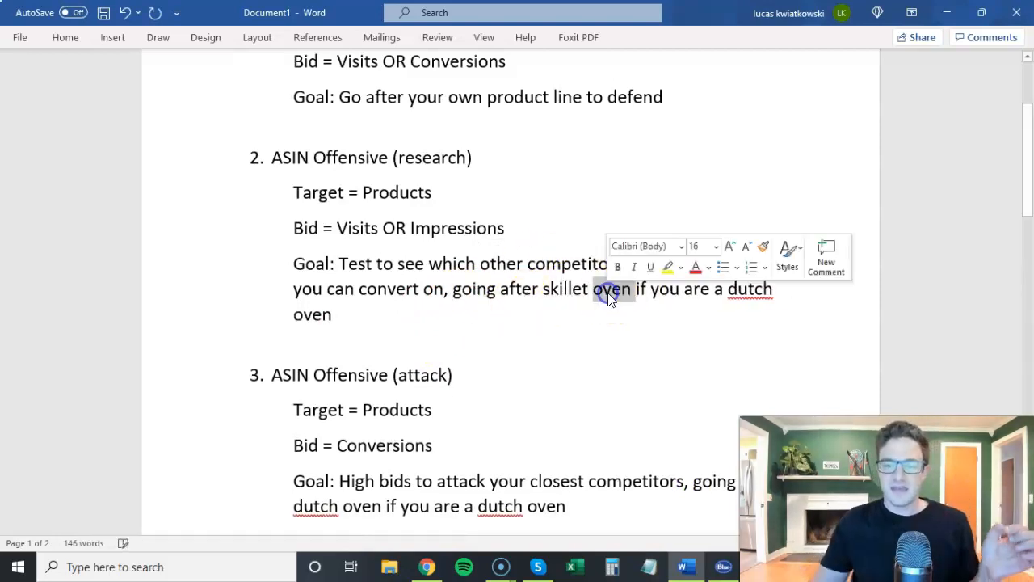
key("BackSpace")
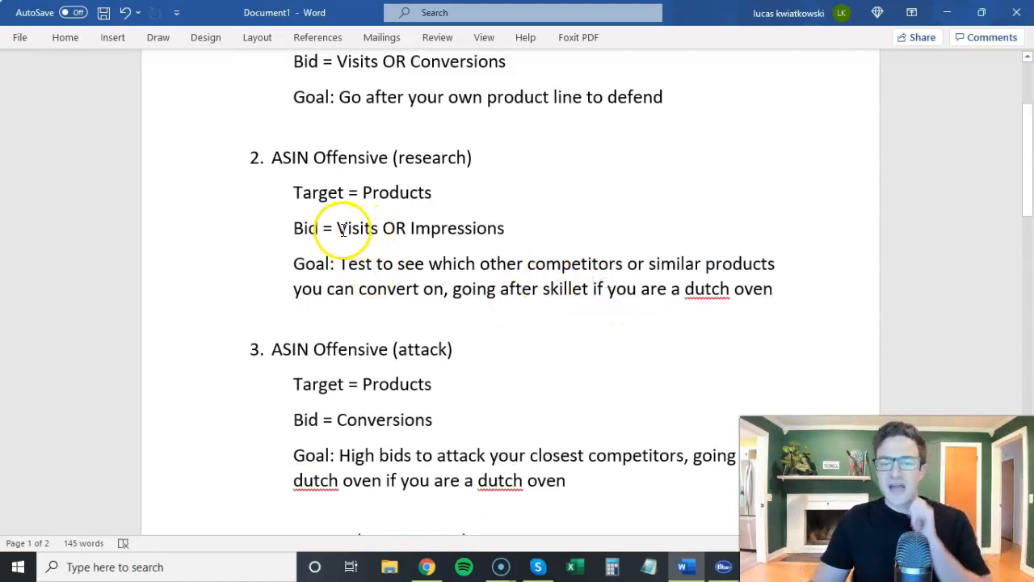
Compare the Target and Bid lines of ASIN Offensive (research) and (attack), and read on to ASIN Auto (BRAND NEW).
left_click_drag(363, 232, 491, 239)
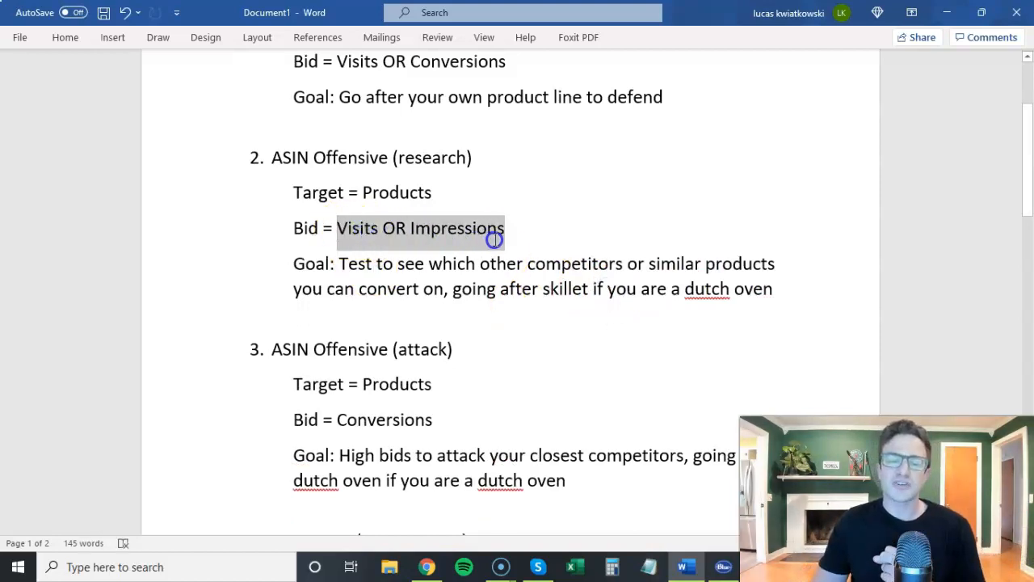
left_click_drag(338, 420, 428, 419)
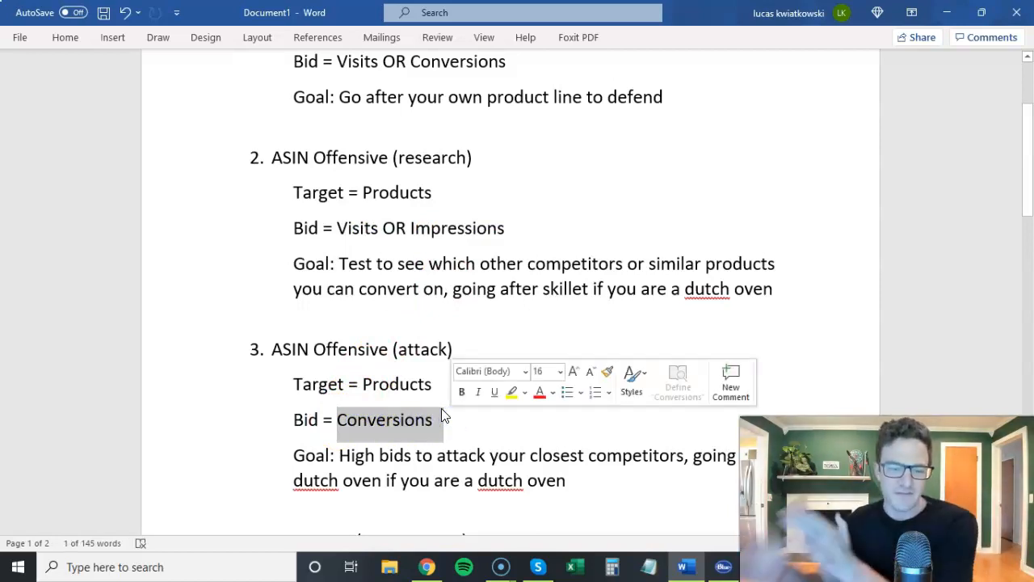
left_click(386, 192)
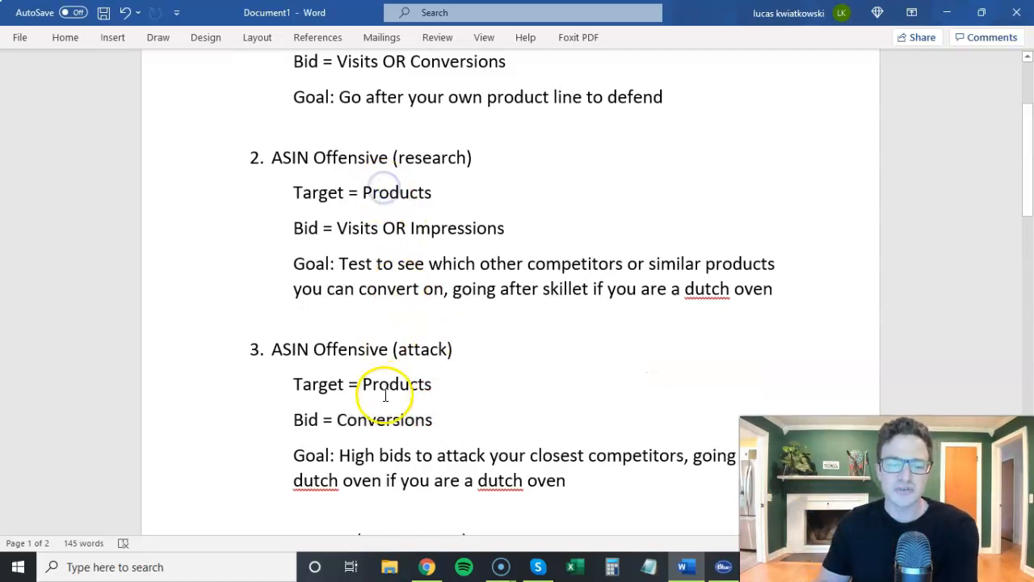
left_click(376, 420)
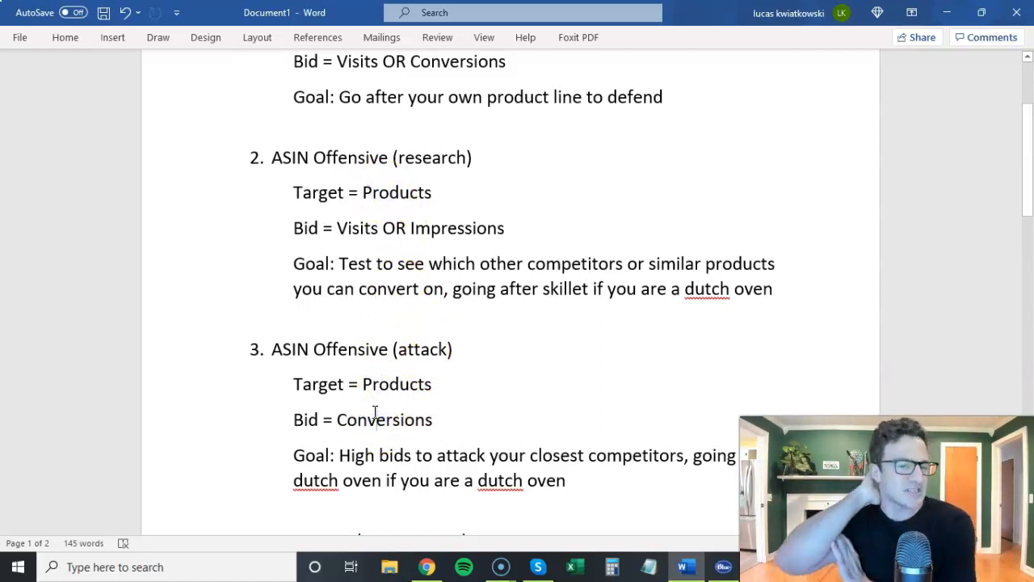
left_click(345, 234)
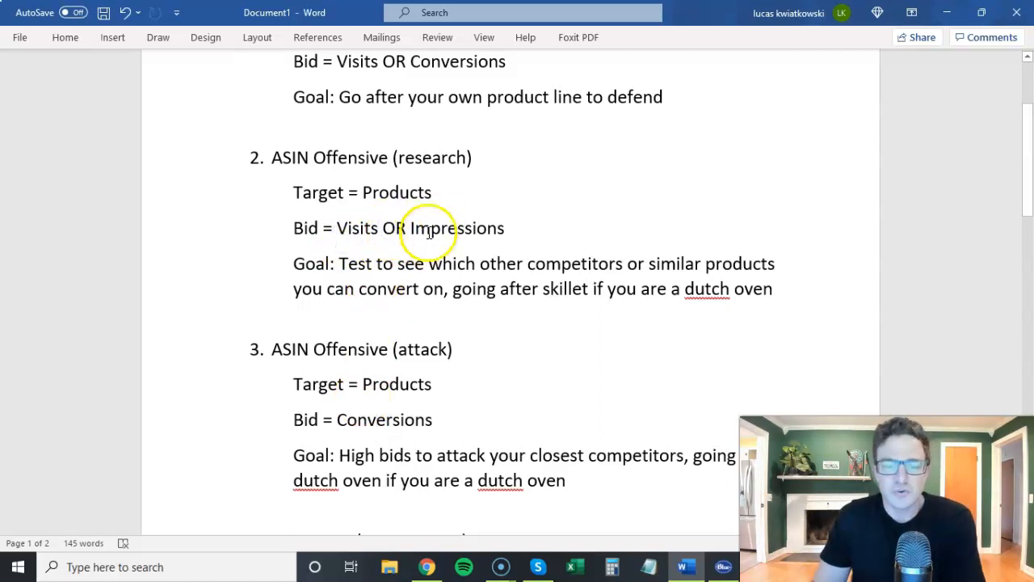
scroll(421, 233, "down", 4)
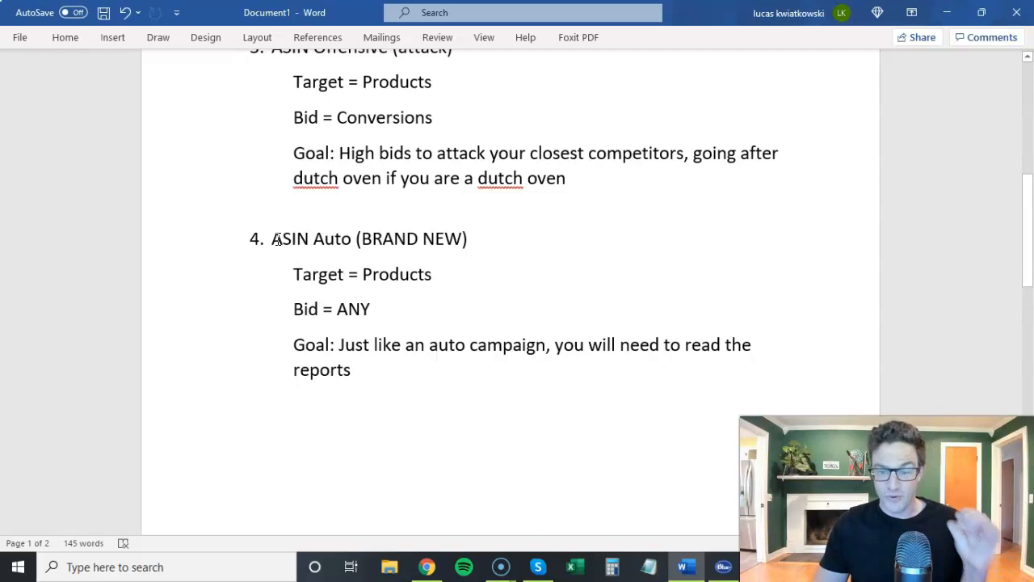
Switch to the campaign builder in Chrome and remove the Lodge skillet and double dutch oven from the targets.
left_click(428, 564)
left_click(861, 350)
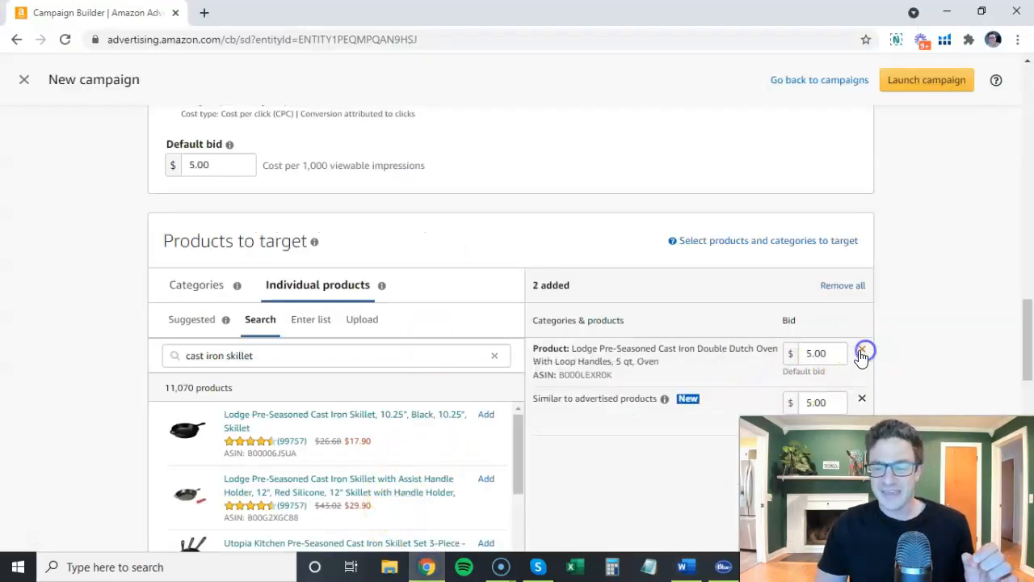
left_click(862, 351)
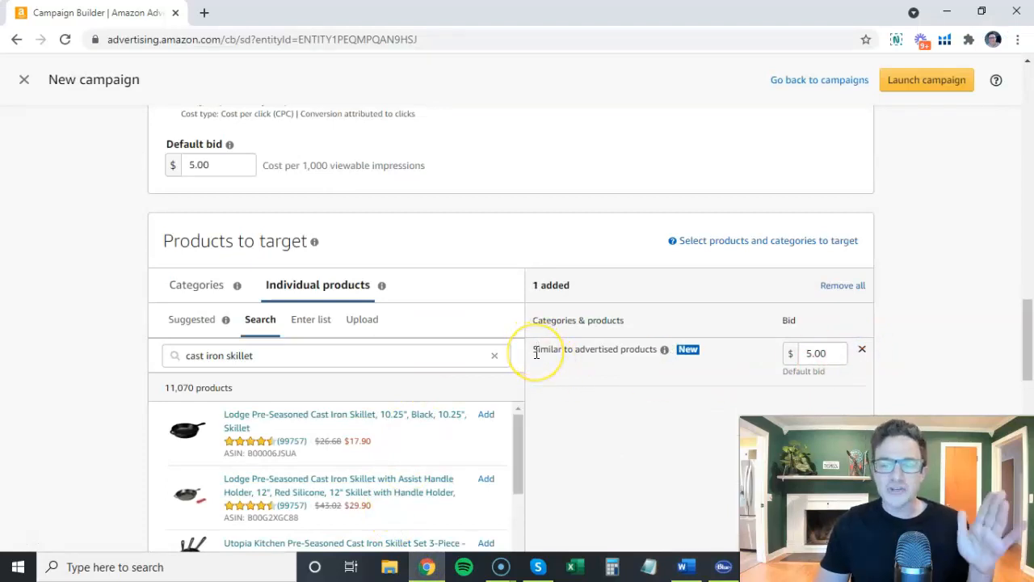
Set the bid optimization to page visits and check the bid of the Similar to advertised products target.
scroll(454, 293, "up", 3)
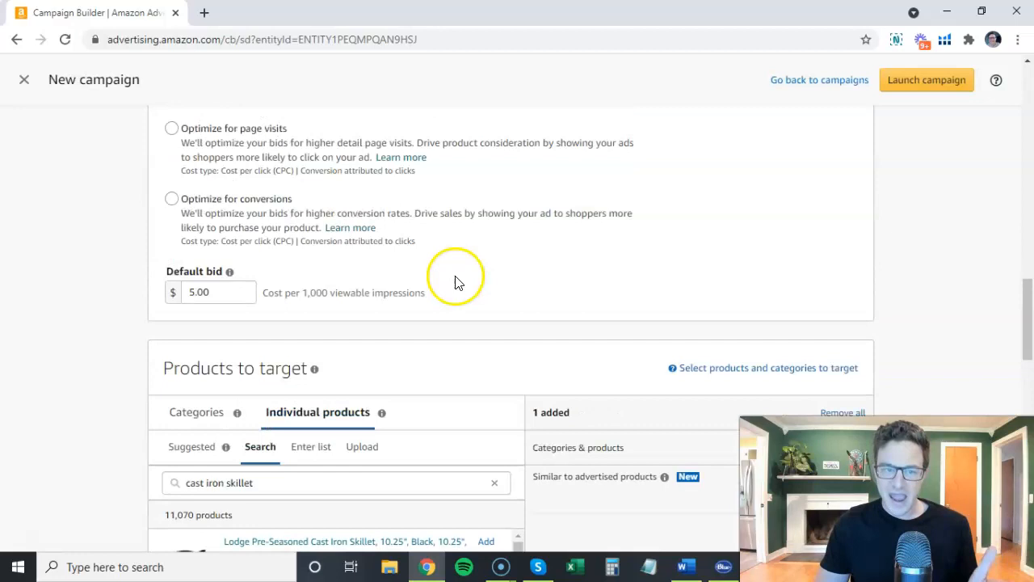
left_click(232, 236)
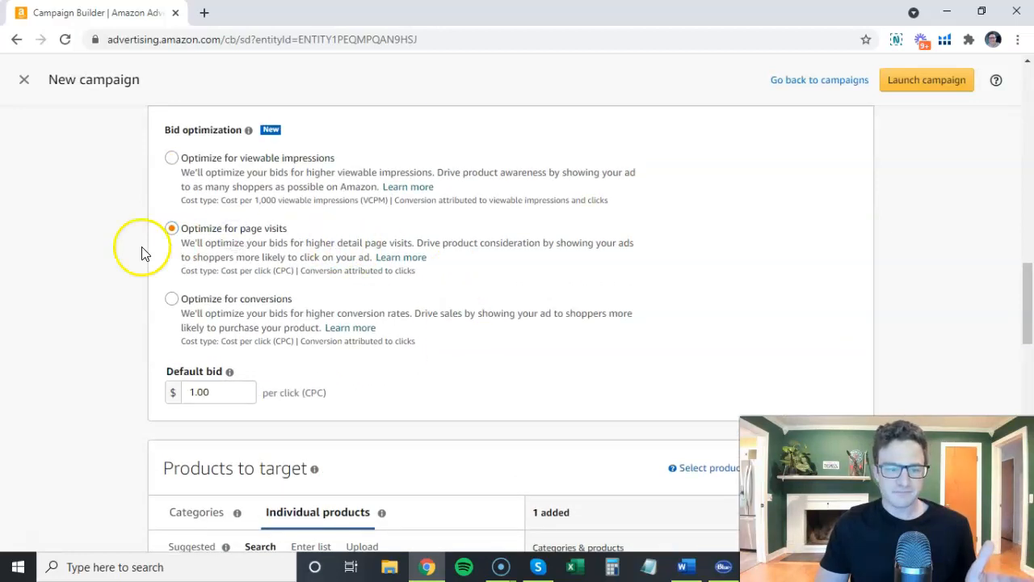
scroll(143, 253, "down", 5)
scroll(154, 267, "up", 2)
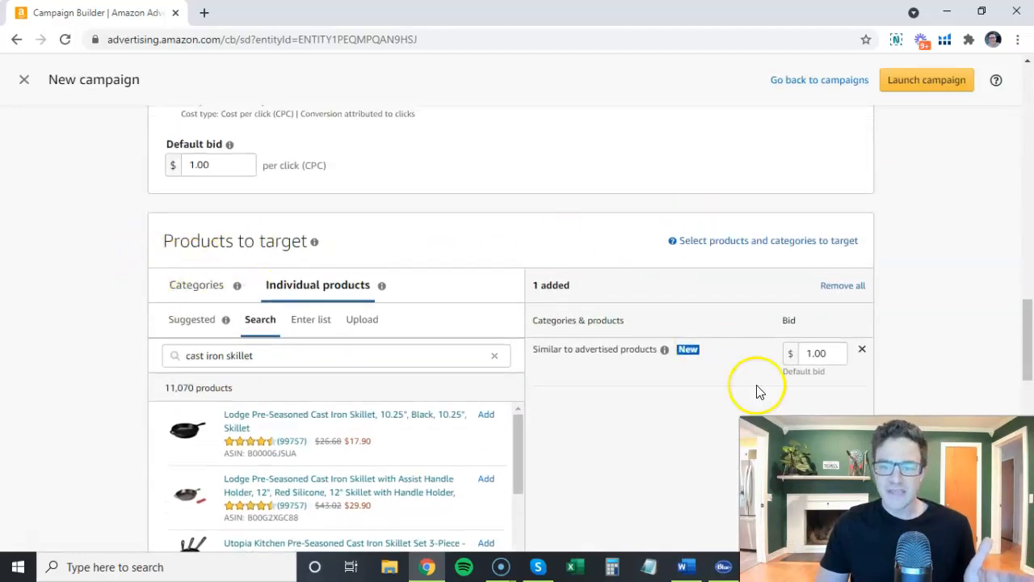
scroll(448, 226, "up", 1)
scroll(632, 295, "down", 1)
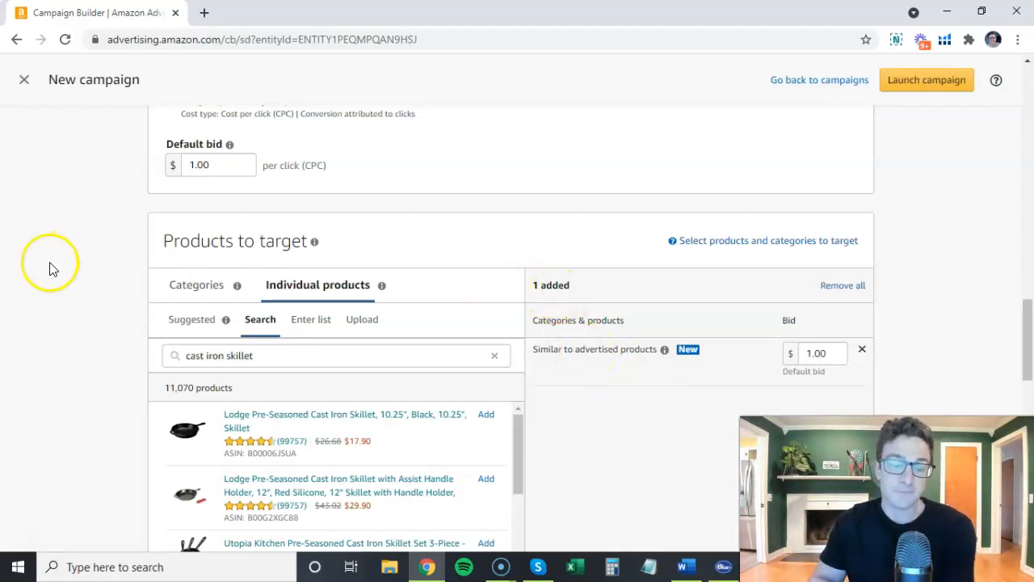
Add all suggested individual products to the targets and look through the added list.
left_click(198, 324)
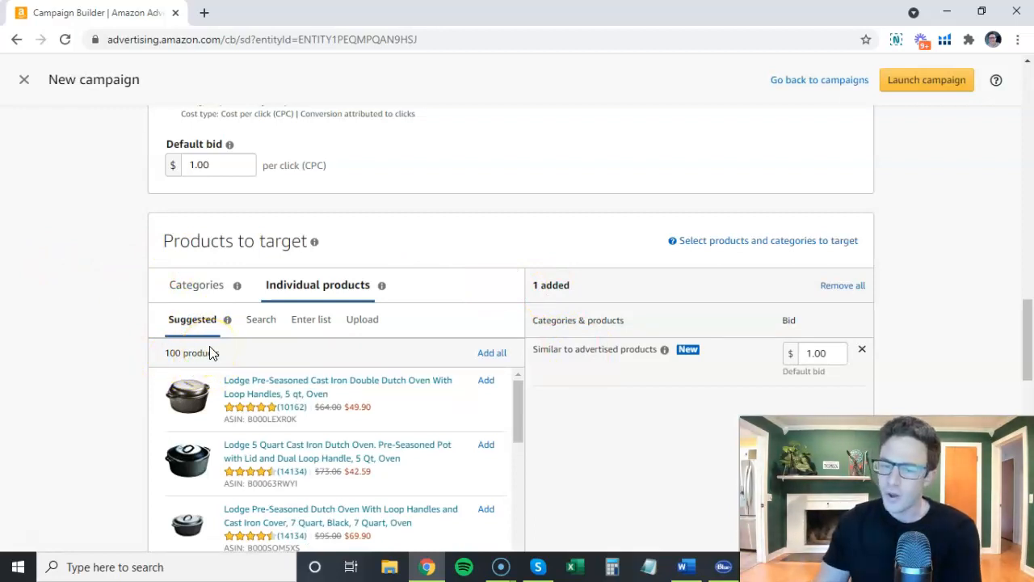
left_click(490, 352)
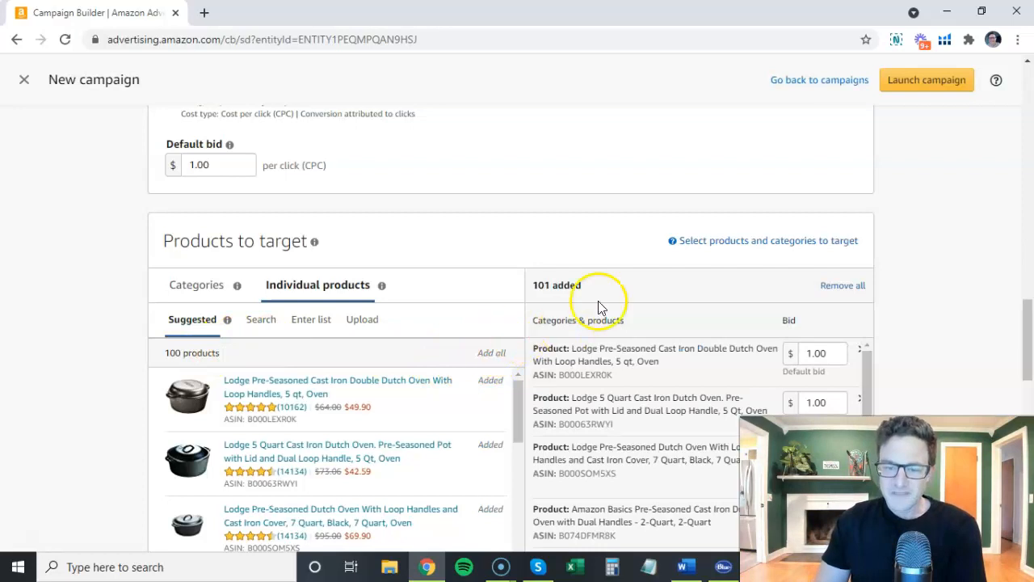
scroll(582, 219, "down", 2)
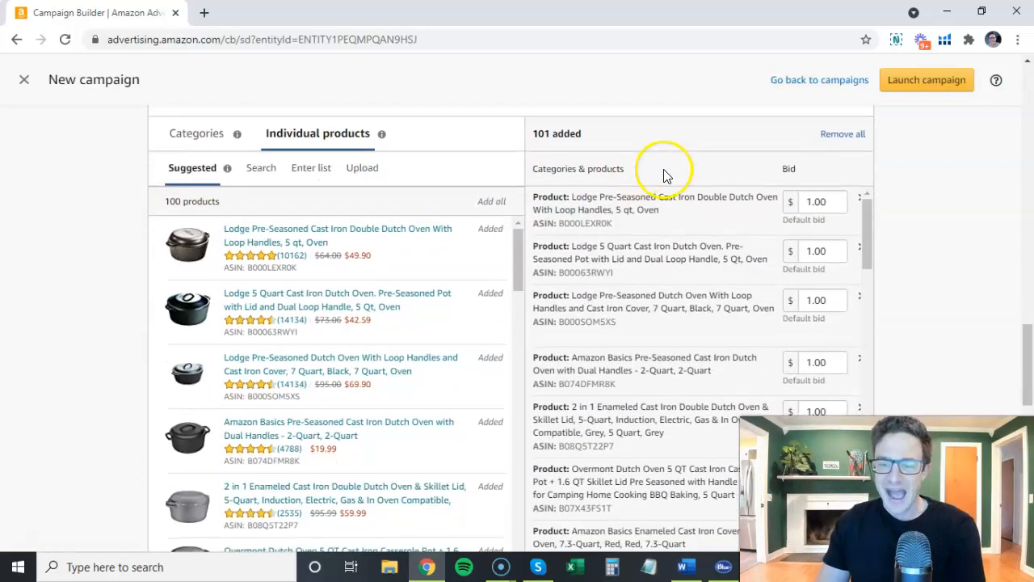
left_click_drag(862, 214, 669, 233)
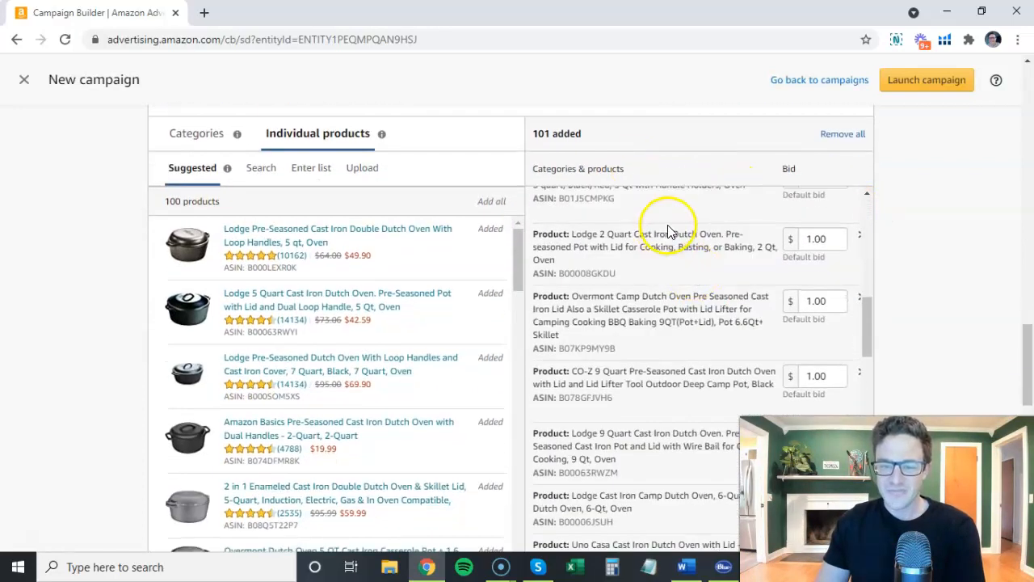
scroll(684, 266, "down", 10)
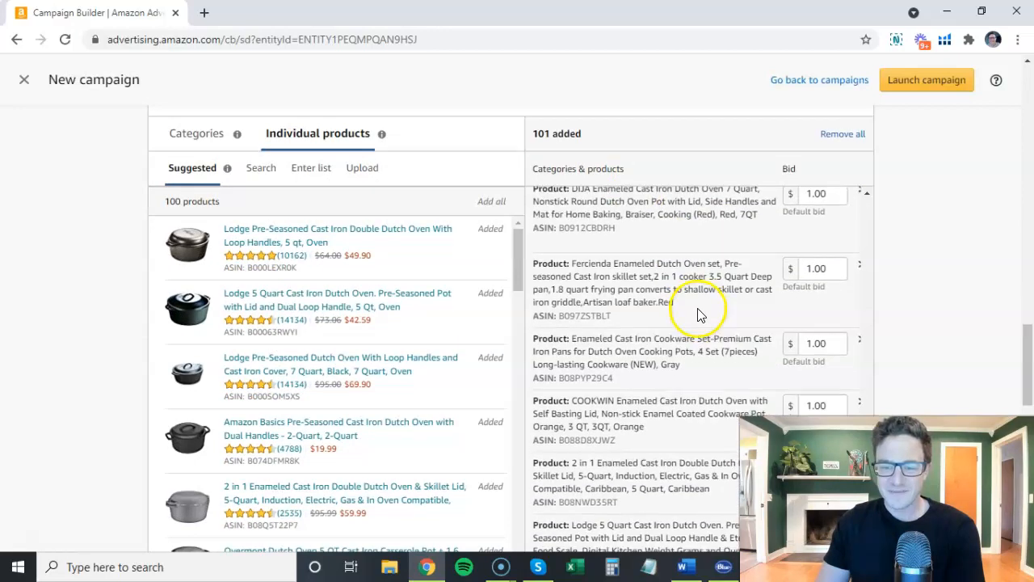
scroll(700, 314, "down", 10)
scroll(821, 296, "down", 5)
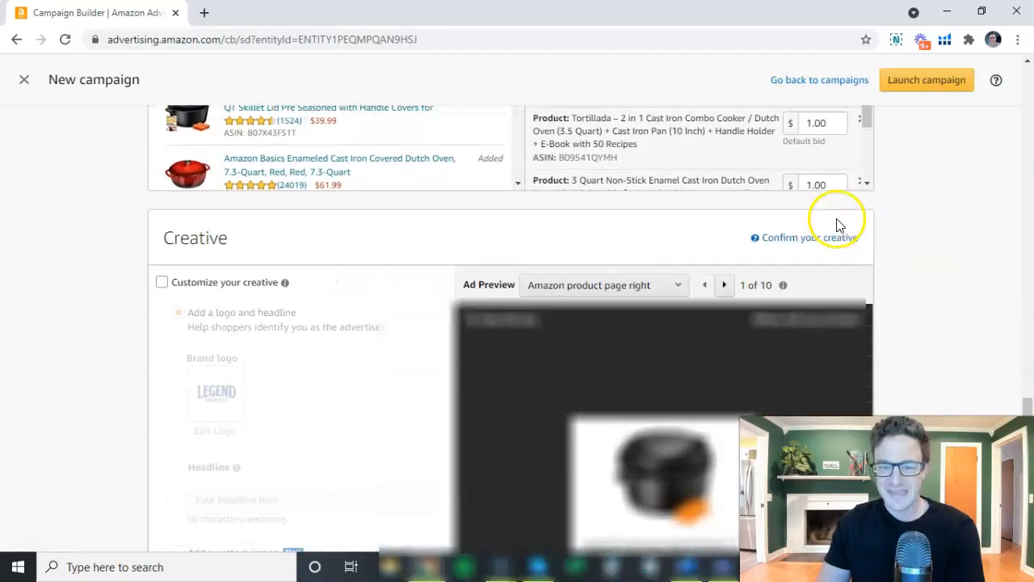
scroll(837, 225, "up", 1)
scroll(835, 231, "up", 5)
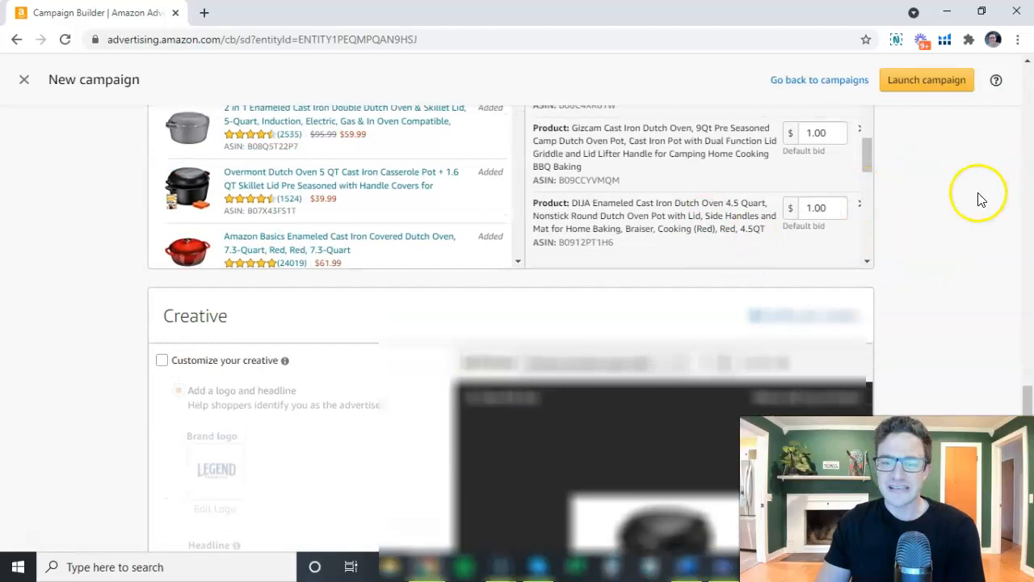
scroll(970, 210, "up", 3)
scroll(959, 246, "up", 1)
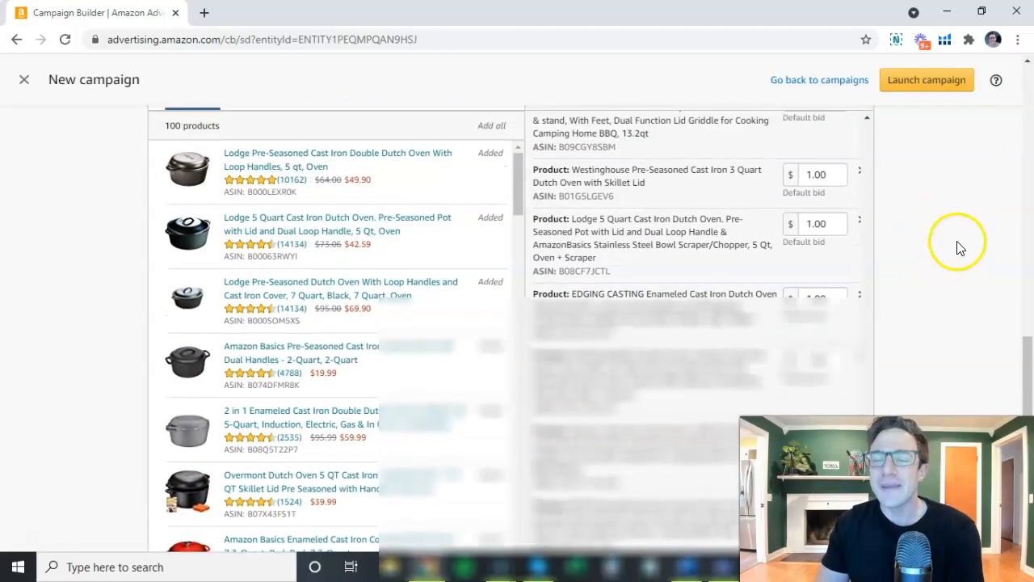
scroll(958, 245, "up", 1)
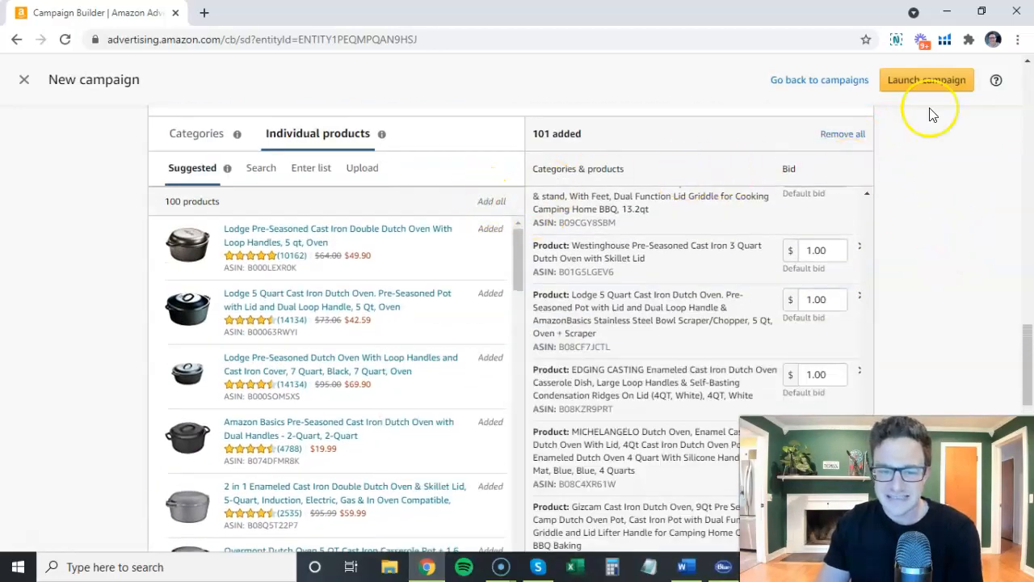
Remove all added targets and set the bid optimization to conversions.
left_click(843, 133)
scroll(207, 223, "up", 3)
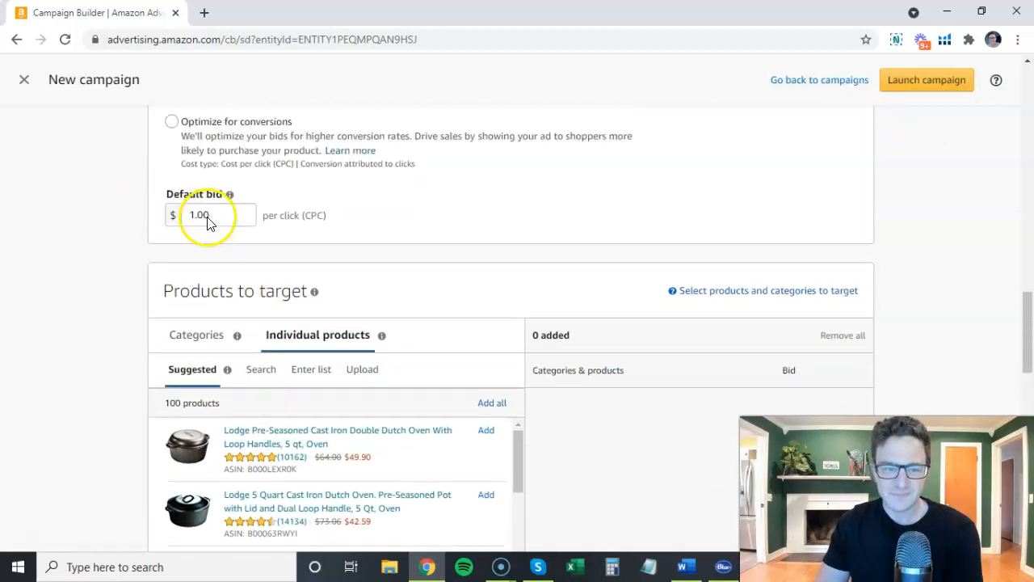
scroll(208, 224, "up", 1)
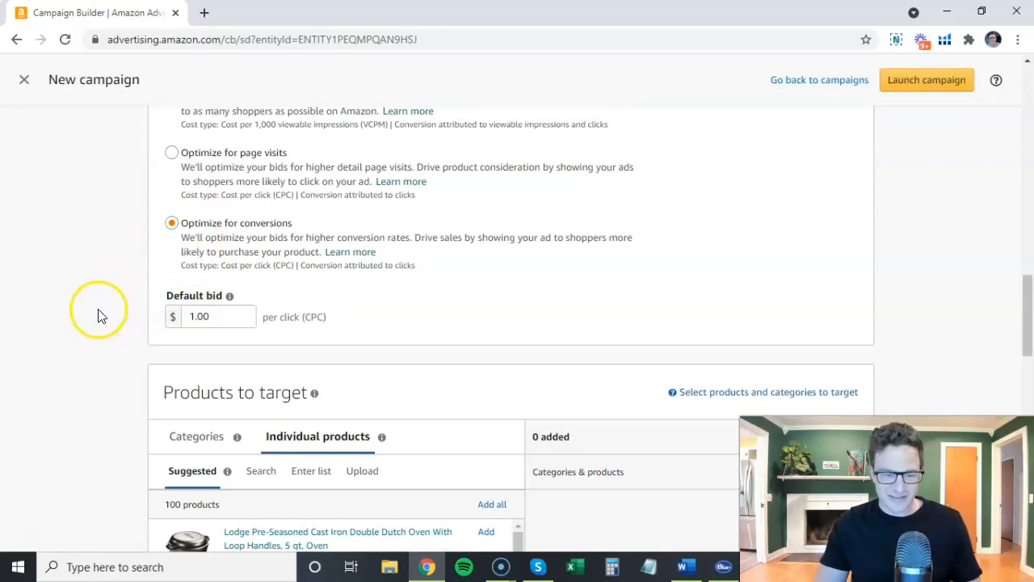
Switch the targeting to Audiences and back to Product targeting, and set the bid optimization to viewable impressions.
scroll(97, 302, "up", 5)
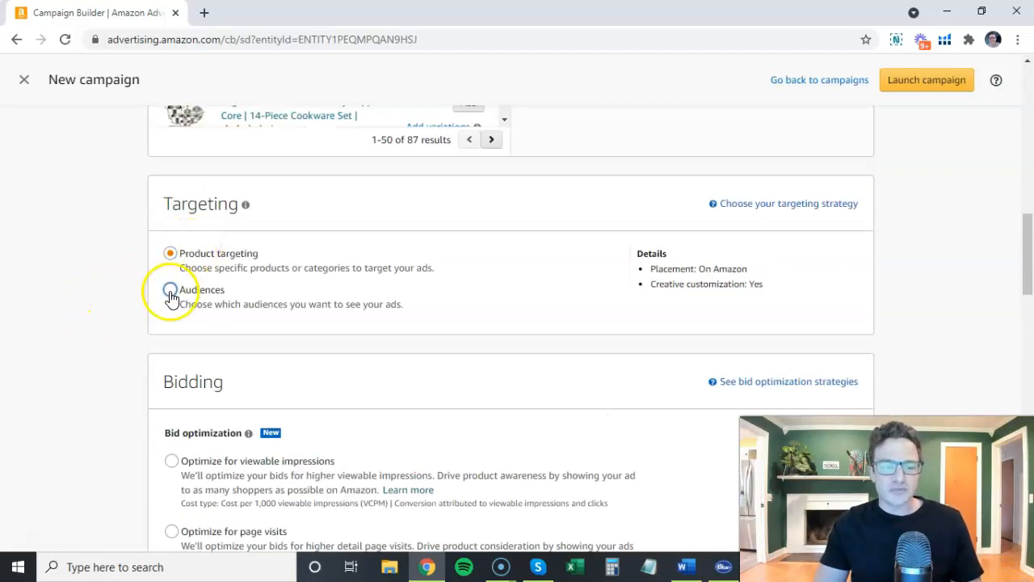
left_click(170, 291)
left_click(170, 257)
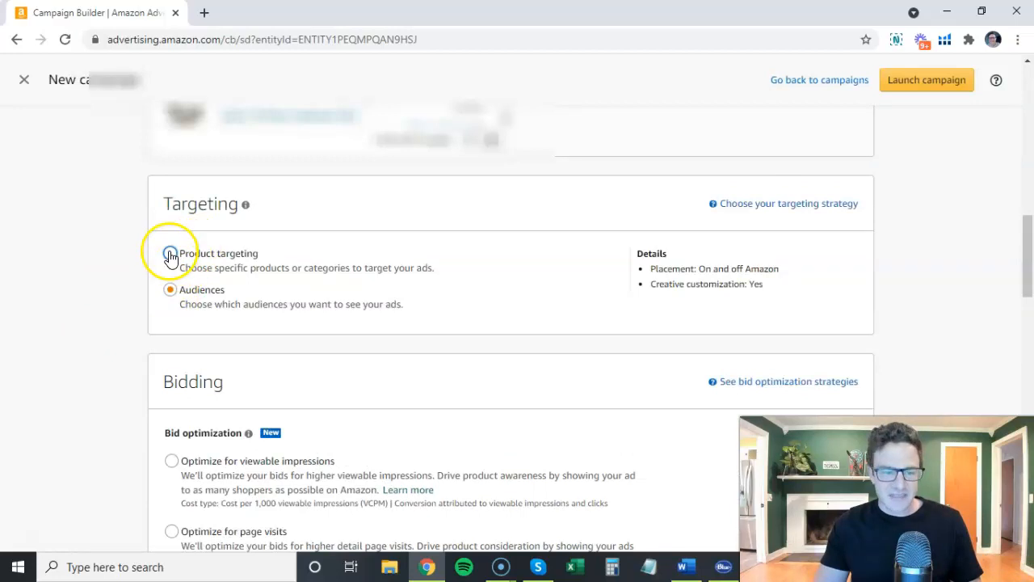
scroll(81, 293, "down", 3)
left_click(173, 236)
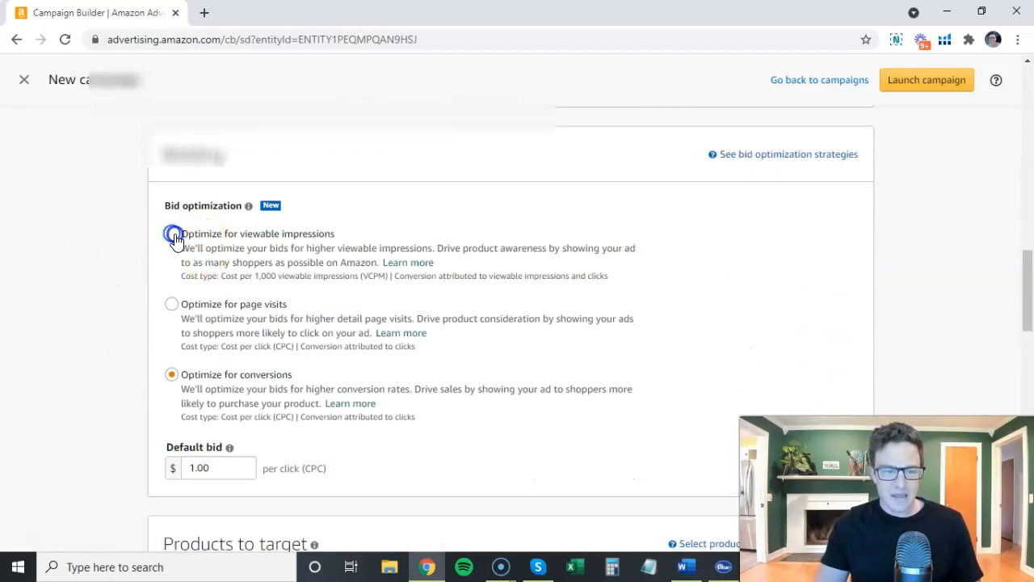
scroll(111, 266, "down", 4)
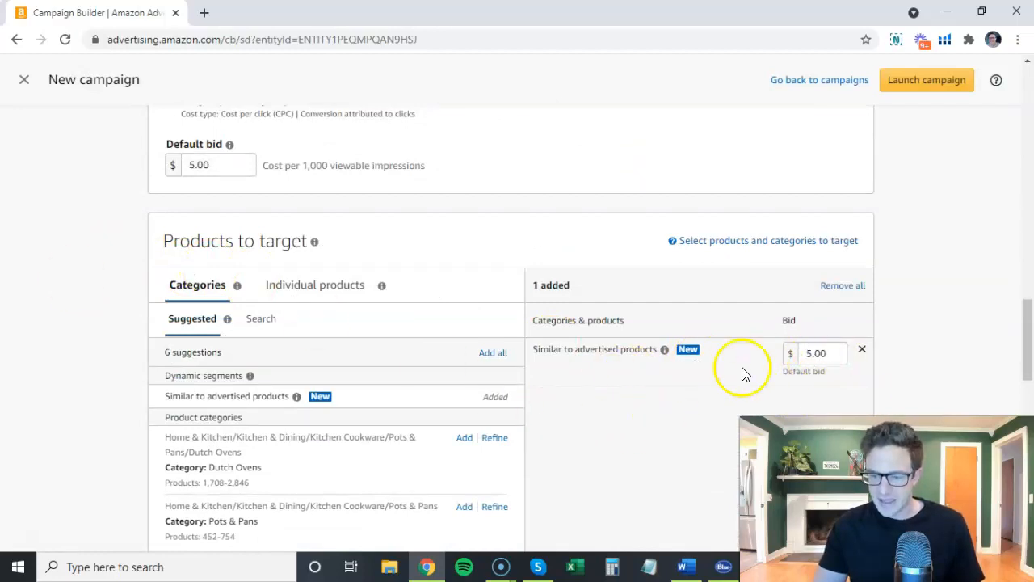
Inspect the bid editor of the Similar to advertised products target.
double_click(812, 355)
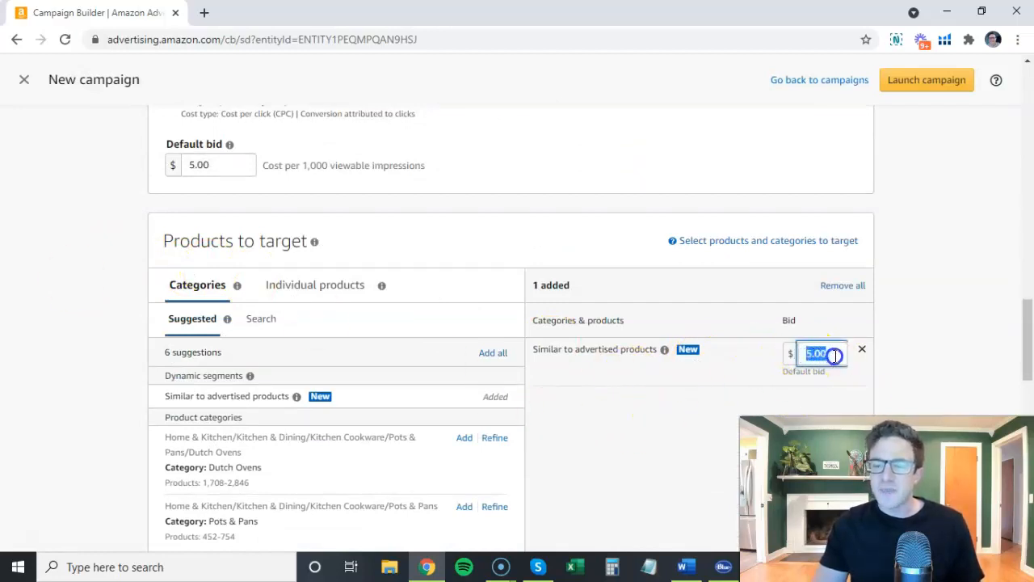
left_click(825, 352)
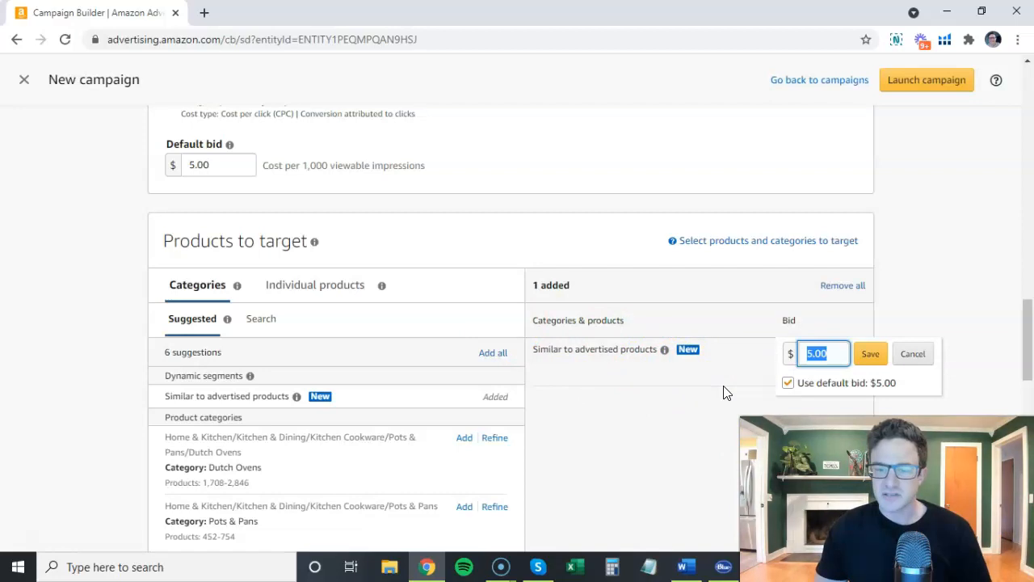
left_click(681, 356)
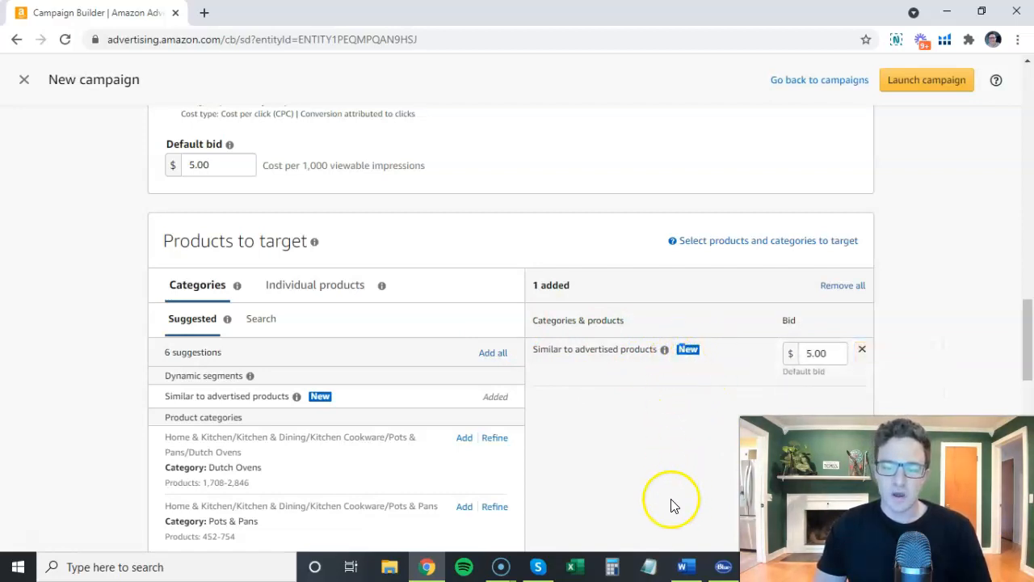
Switch to the Word notes and highlight the heading, bid and goal of strategy 4, ASIN Auto.
left_click(686, 565)
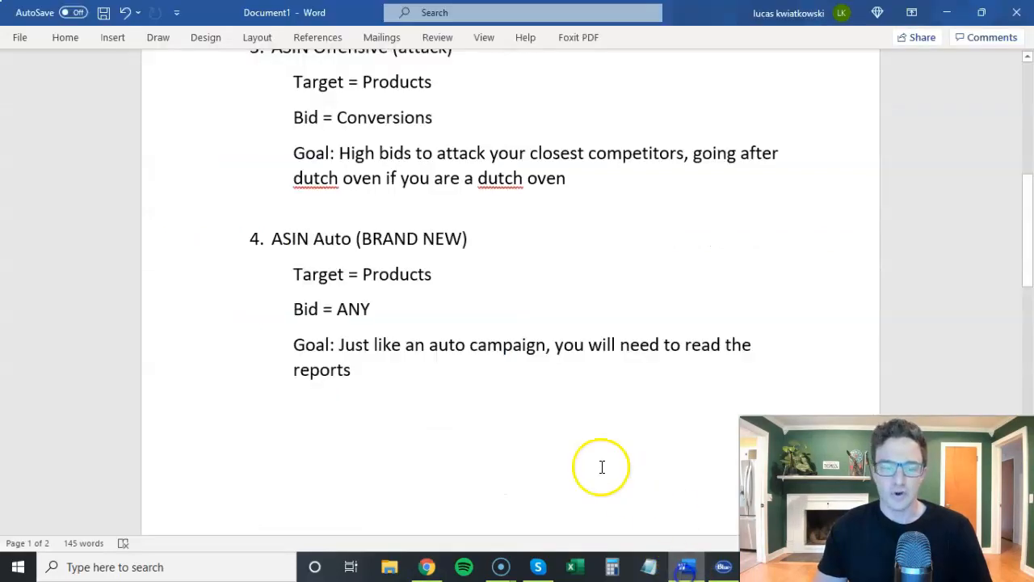
left_click_drag(280, 238, 349, 238)
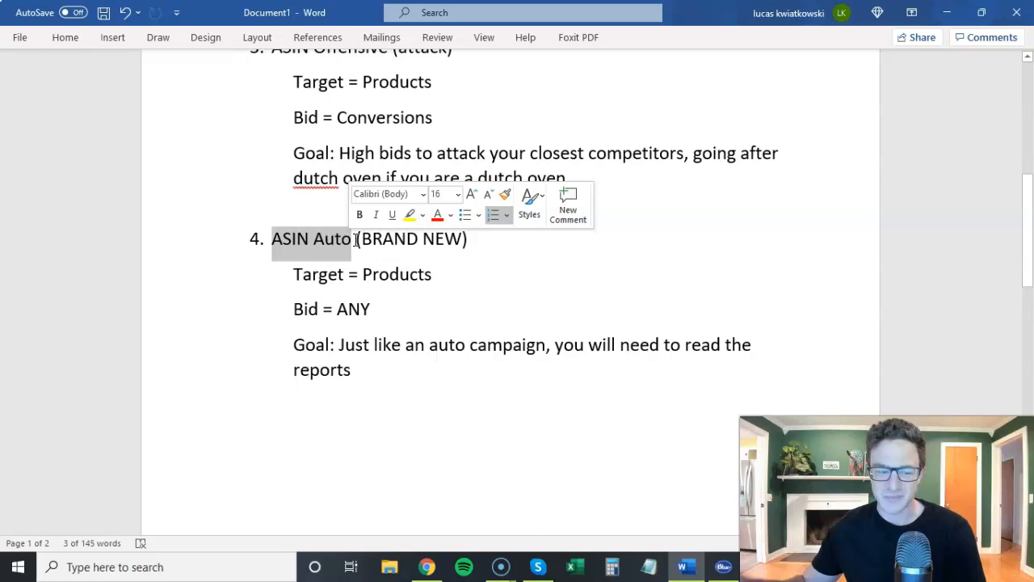
left_click(391, 274)
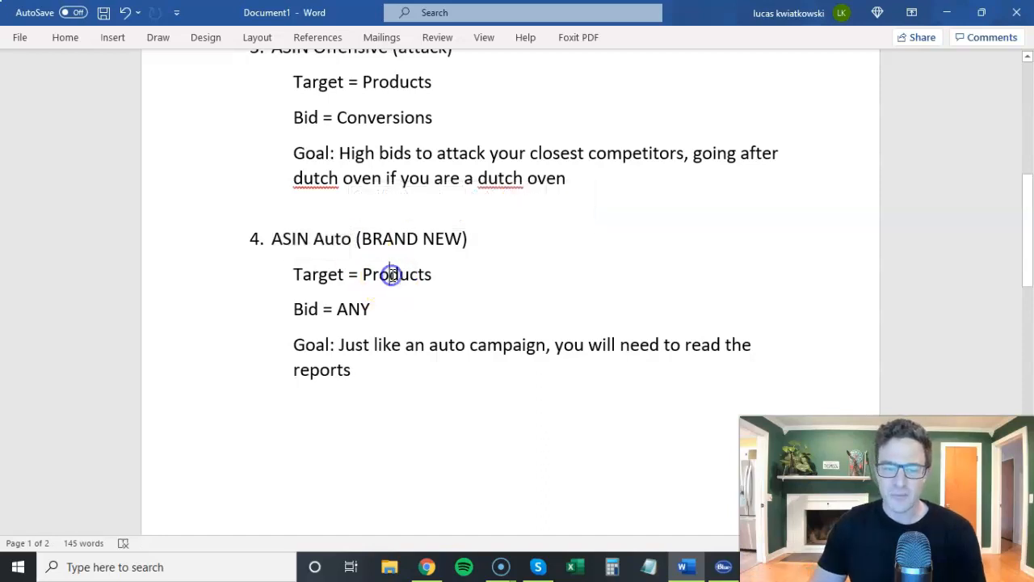
left_click_drag(336, 309, 379, 313)
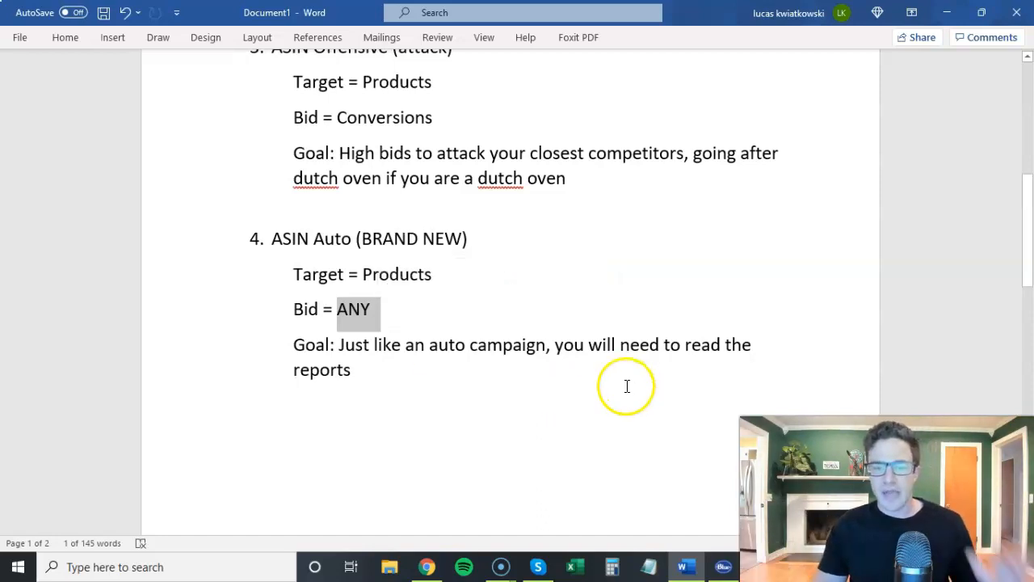
left_click_drag(340, 347, 476, 365)
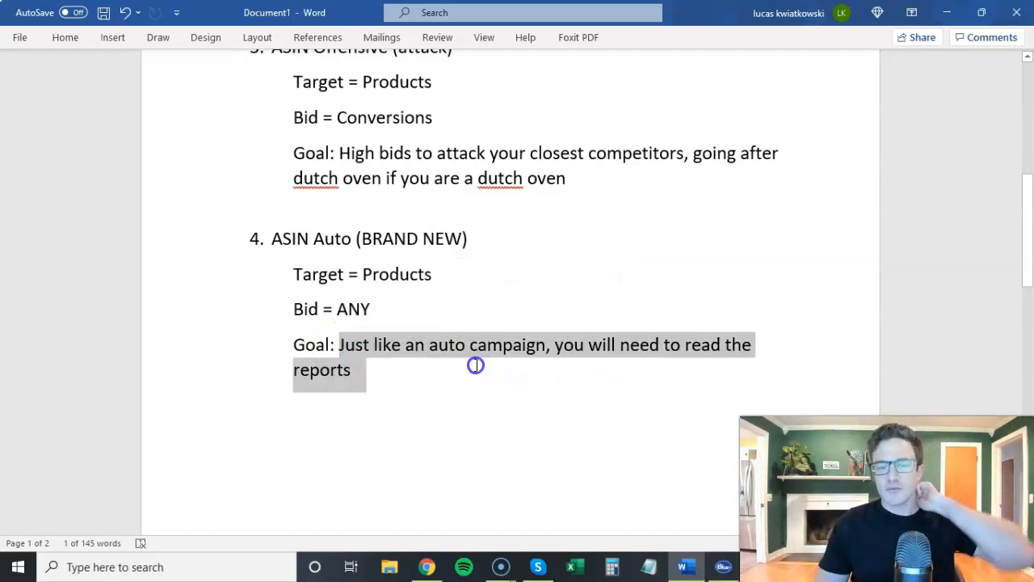
Look back at the Similar to advertised products target in Chrome and read the Category Targeting notes in Word.
left_click(683, 565)
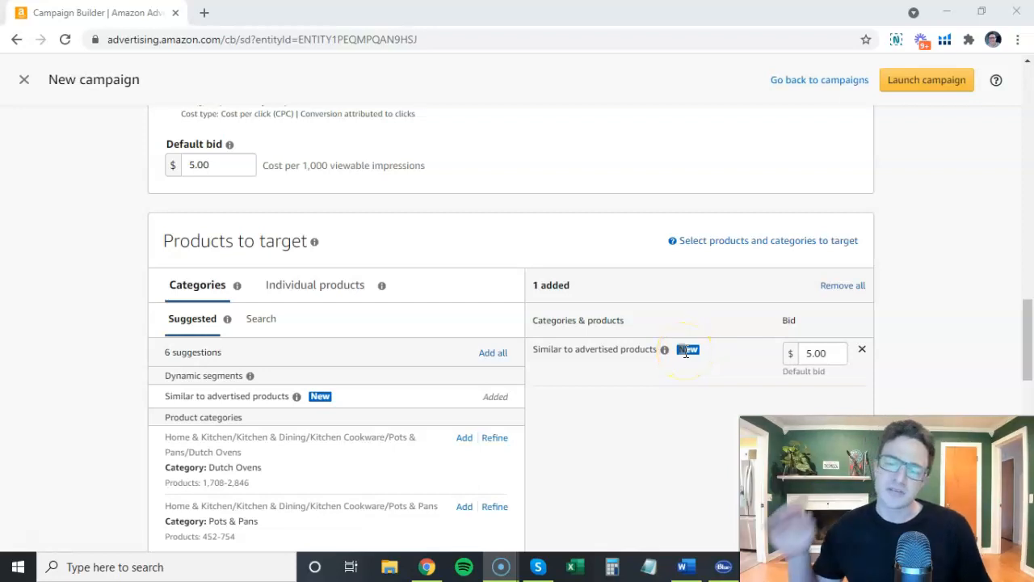
left_click(682, 565)
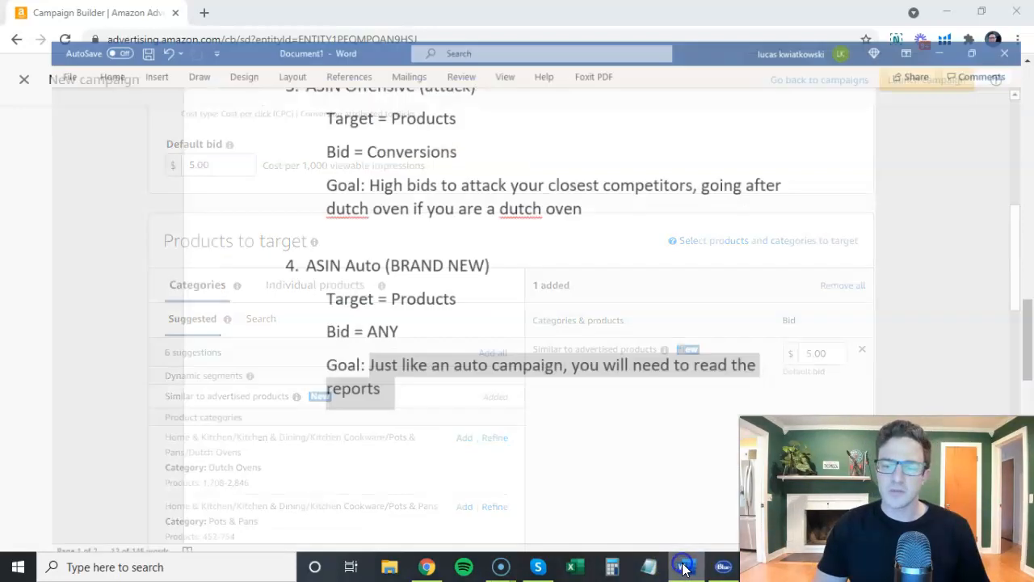
scroll(483, 289, "down", 5)
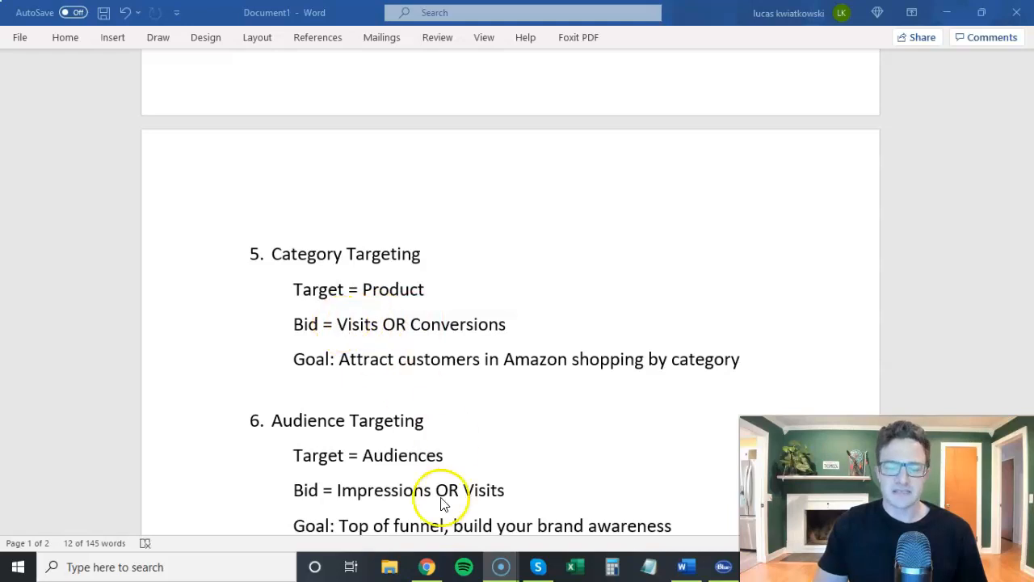
Return to the campaign builder in Chrome and set the bid optimization to page visits.
left_click(427, 567)
scroll(136, 257, "up", 1)
scroll(135, 257, "up", 2)
left_click(212, 233)
scroll(115, 286, "down", 2)
scroll(116, 286, "up", 1)
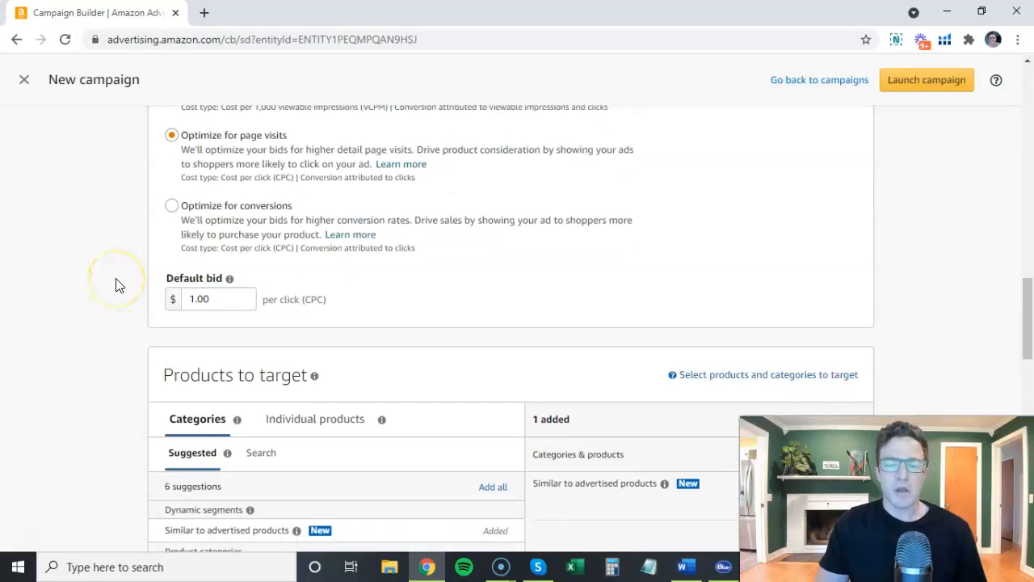
scroll(115, 284, "down", 3)
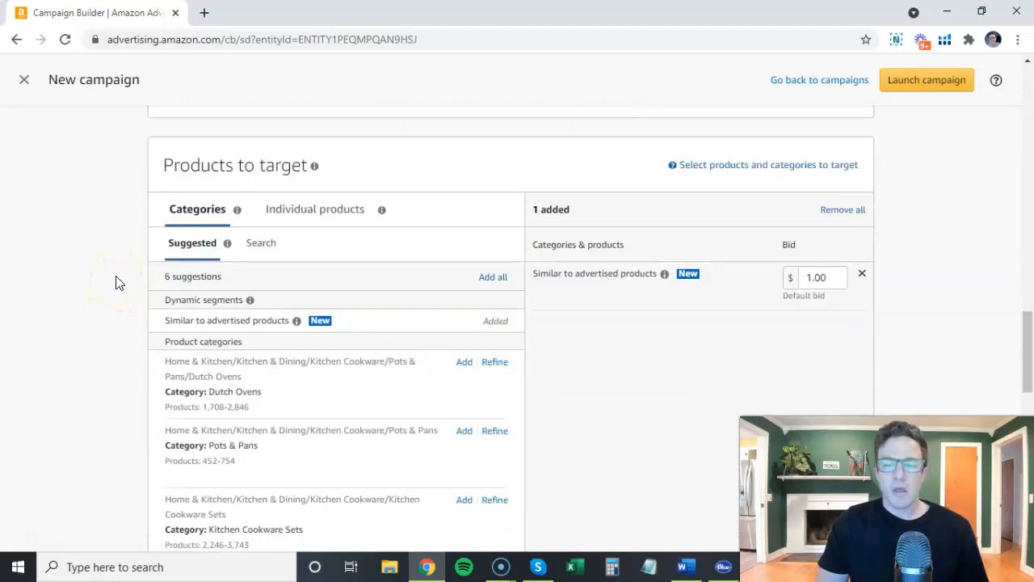
Replace the Similar to advertised products target with the Dutch Ovens, Pots & Pans and Kitchen Cookware Sets categories.
left_click(862, 276)
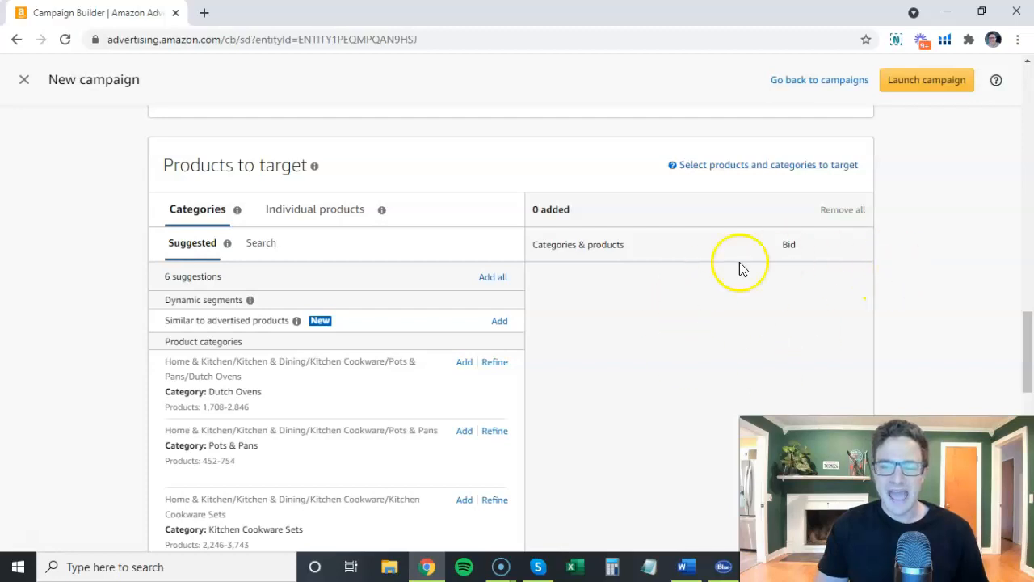
scroll(375, 298, "down", 1)
left_click(467, 287)
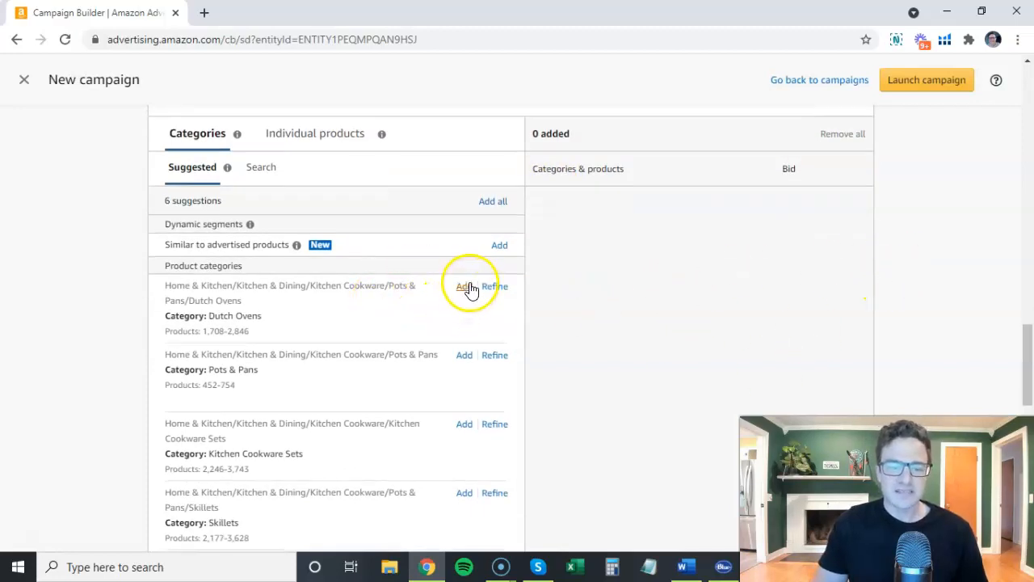
left_click(469, 358)
left_click(464, 424)
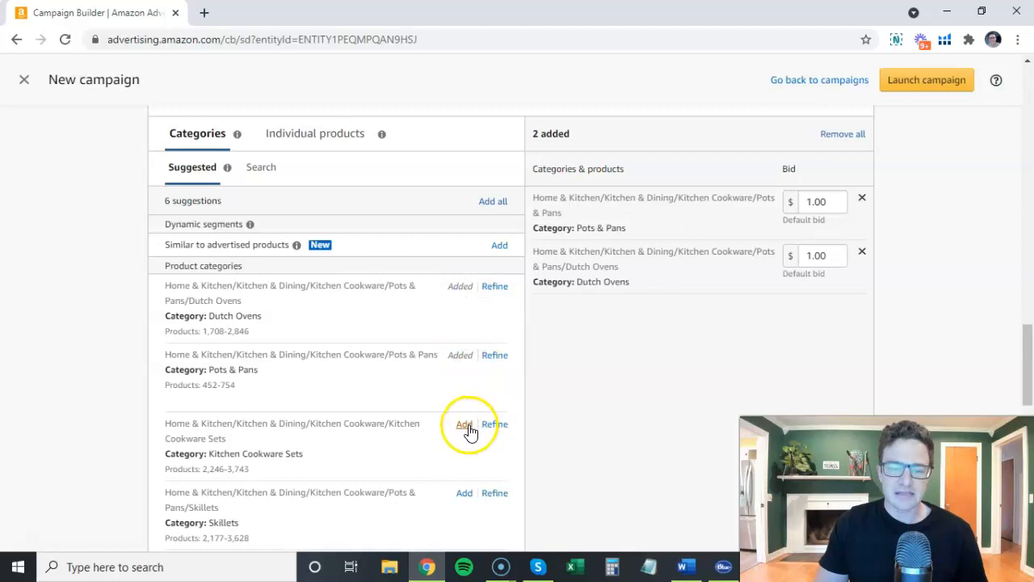
Add the first two suggested individual products to the targets, remove both again, and return to the category suggestions.
left_click(309, 143)
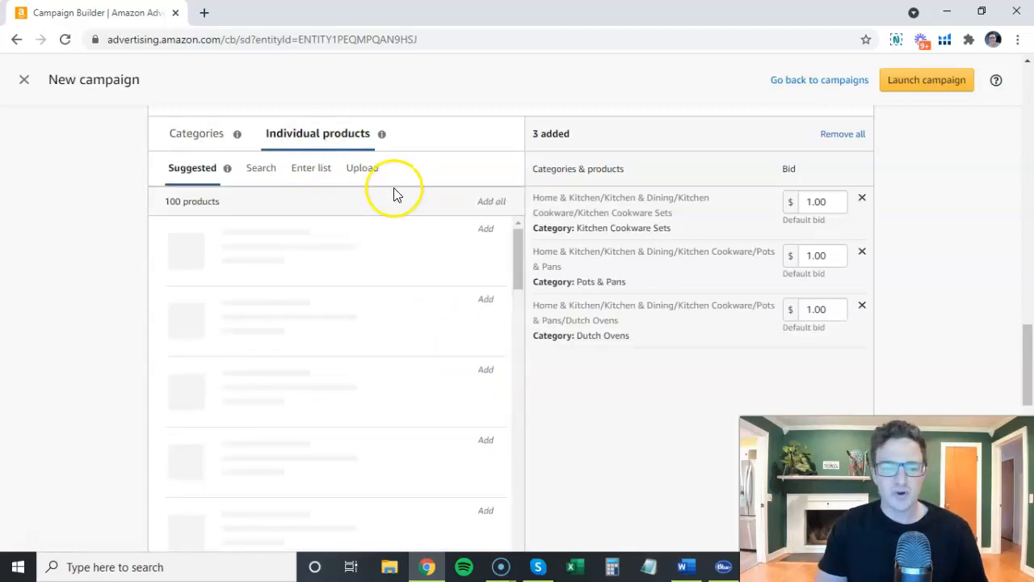
left_click(486, 229)
left_click(488, 293)
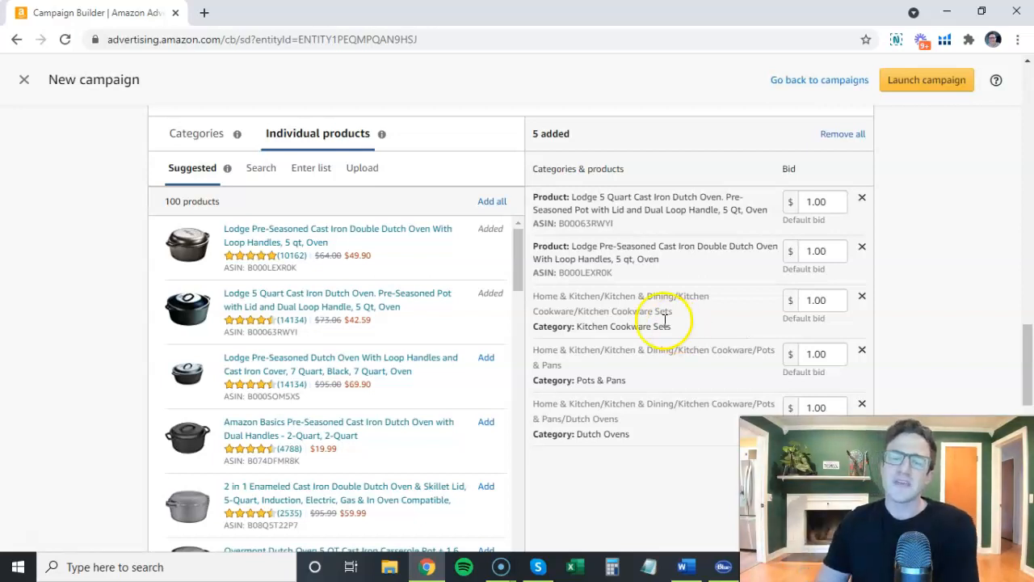
left_click(862, 246)
left_click(862, 199)
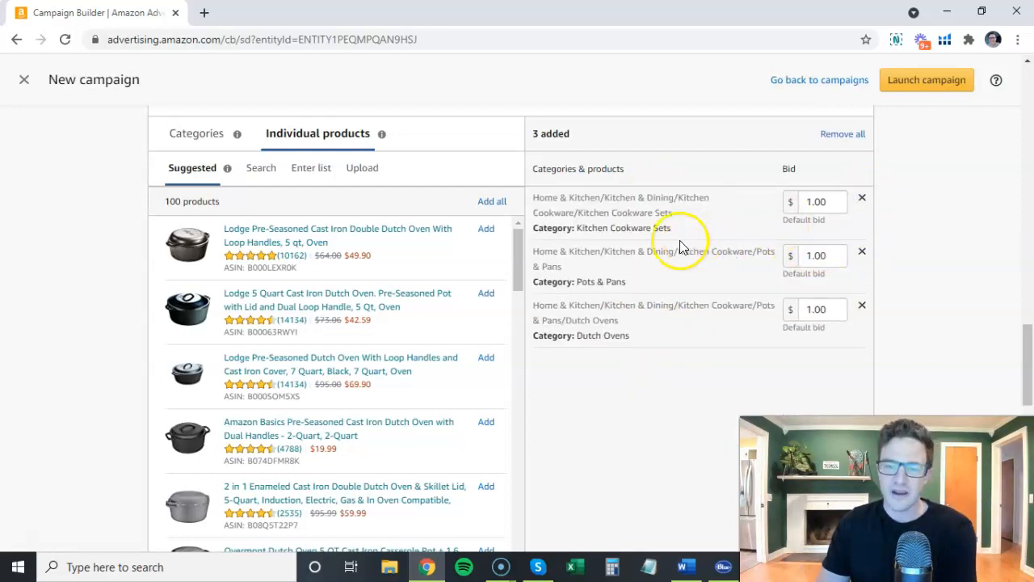
left_click(188, 135)
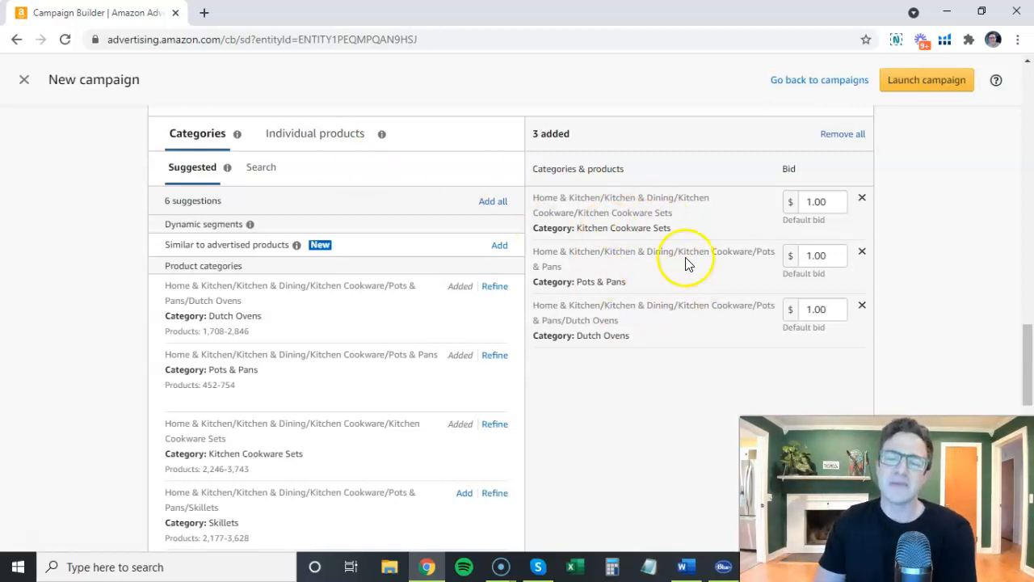
Switch to Word and review the bid options listed under Category Targeting.
left_click(682, 565)
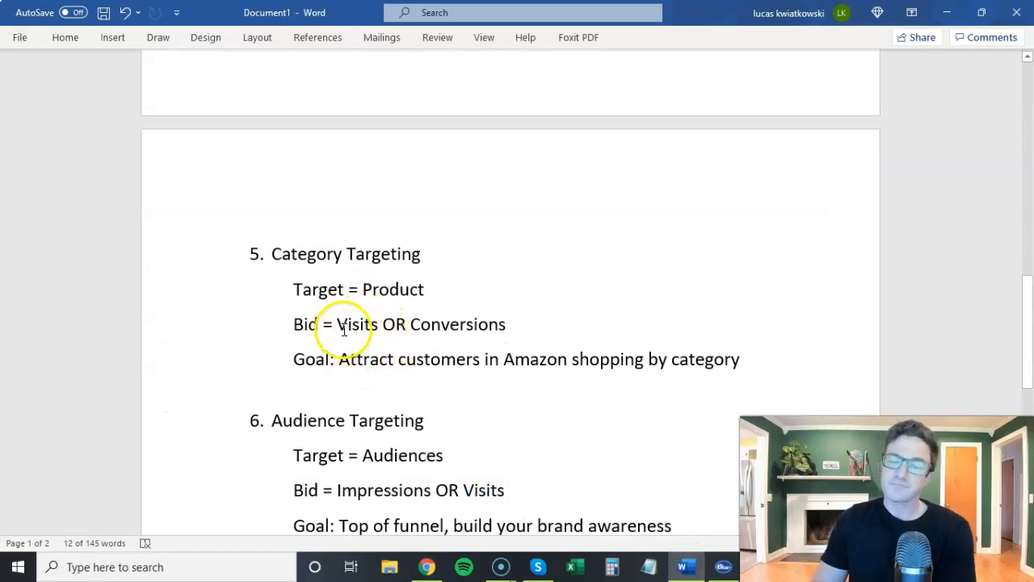
left_click_drag(343, 328, 417, 326)
left_click(412, 327)
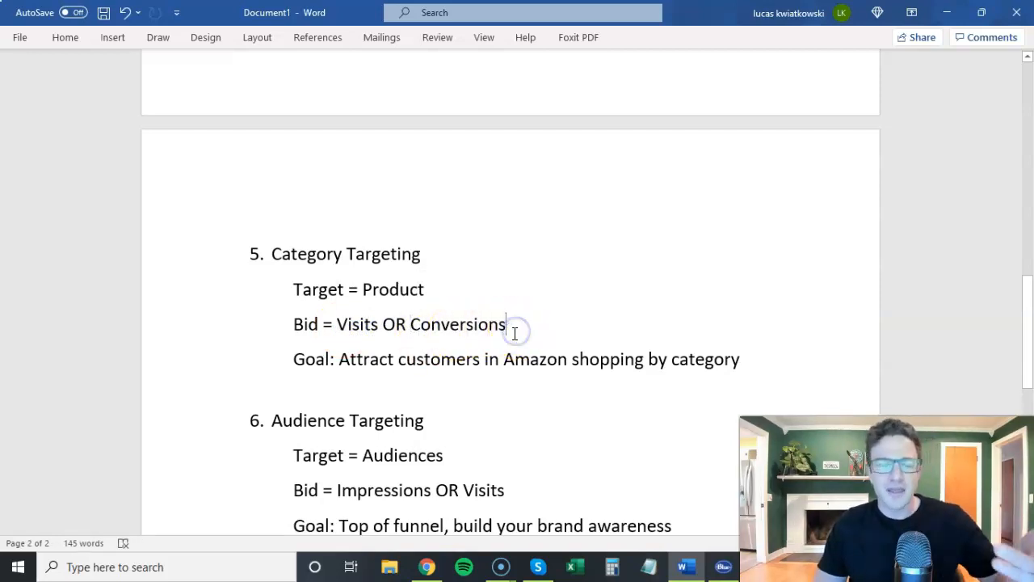
Return to the campaign builder and set the bid optimization to viewable impressions for the category targets.
left_click(700, 570)
scroll(197, 206, "up", 5)
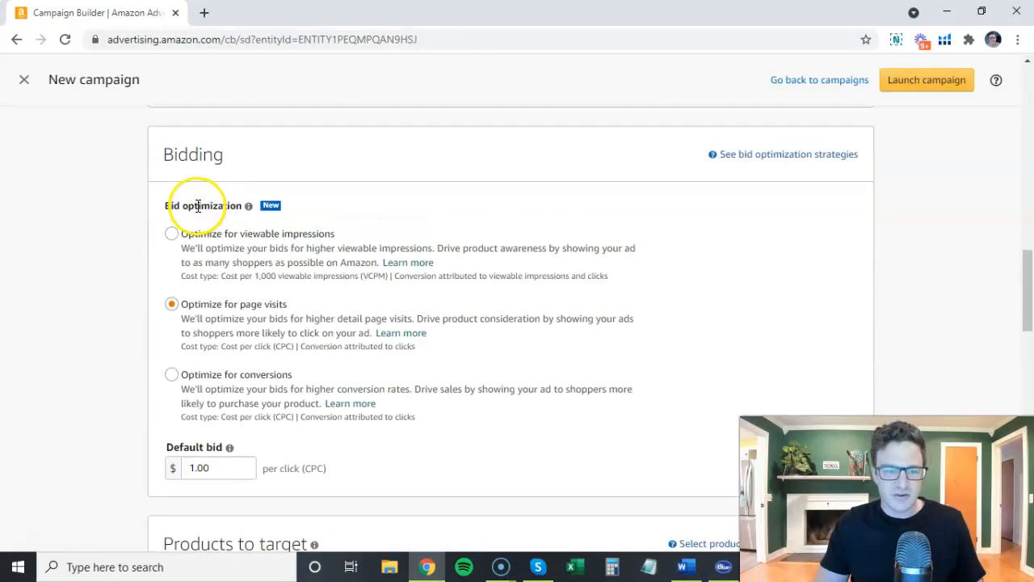
left_click(186, 235)
scroll(123, 240, "down", 5)
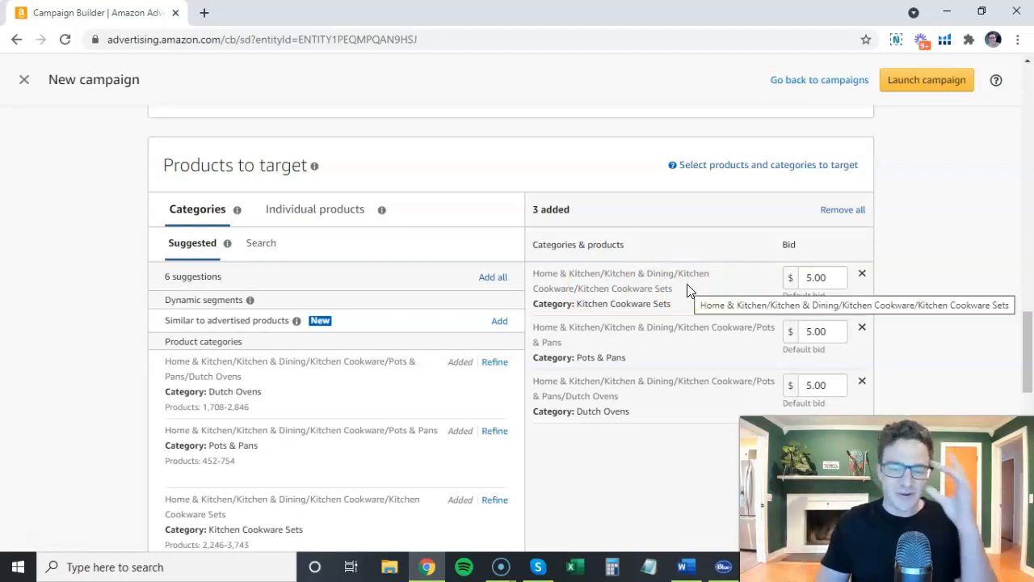
Switch to Word and highlight the heading and target of strategy 6, Audience Targeting.
left_click(685, 565)
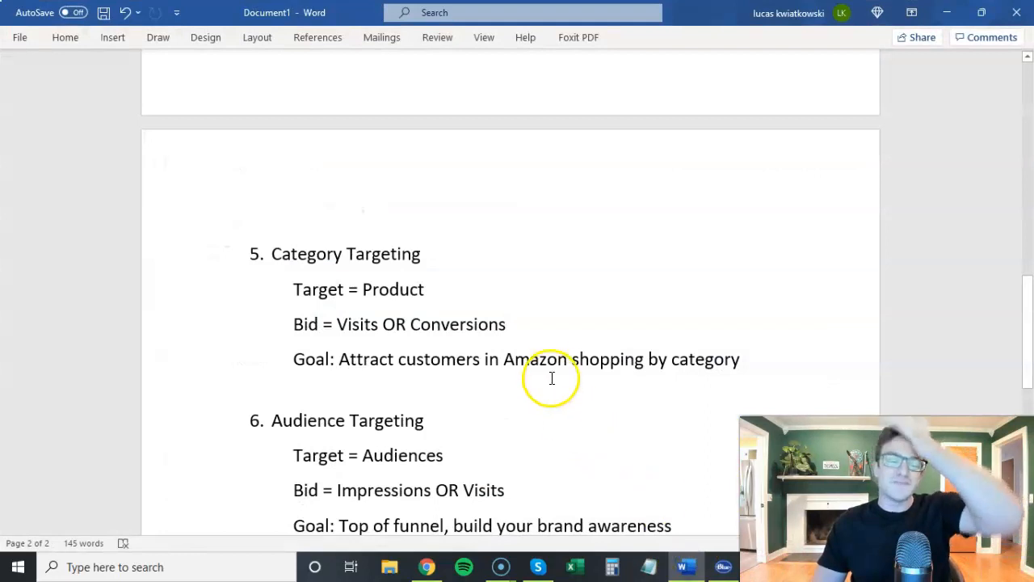
scroll(556, 365, "down", 1)
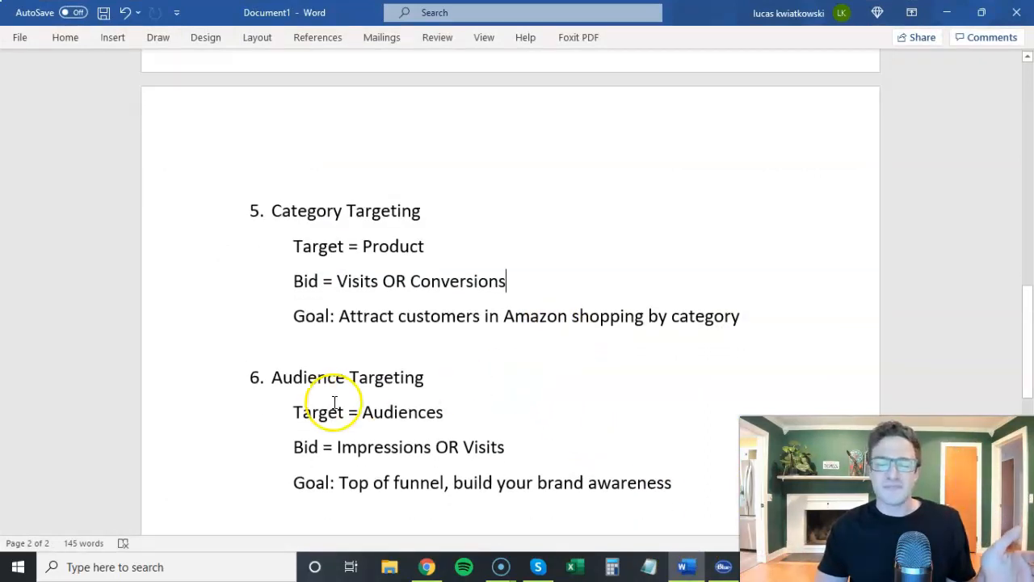
left_click_drag(270, 377, 422, 379)
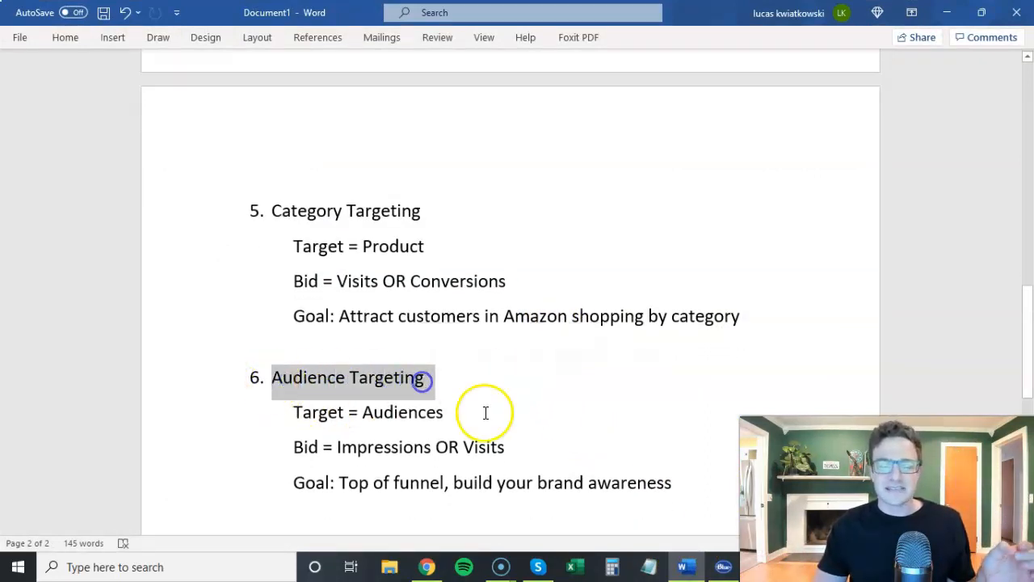
left_click_drag(362, 413, 415, 414)
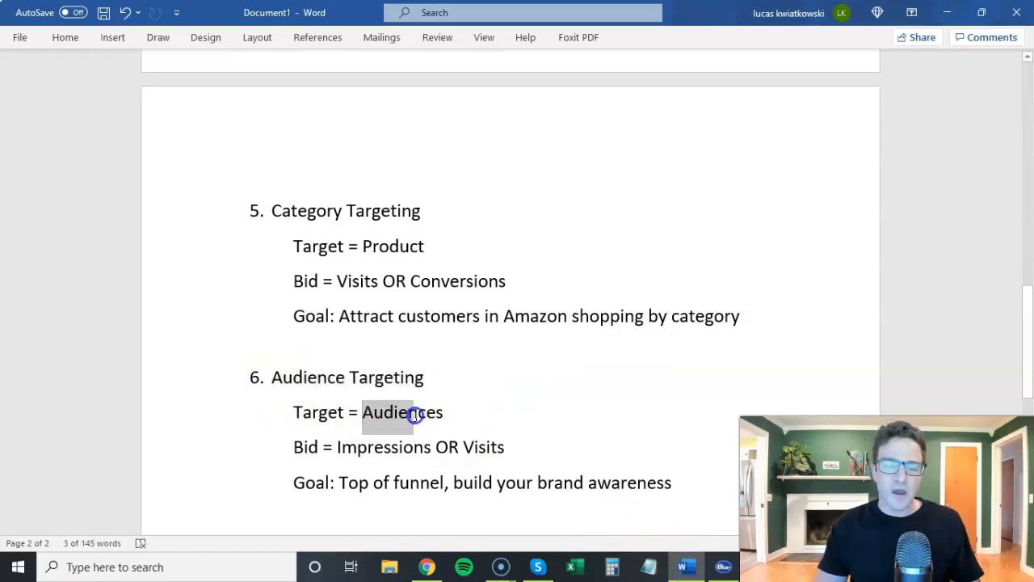
left_click(459, 422)
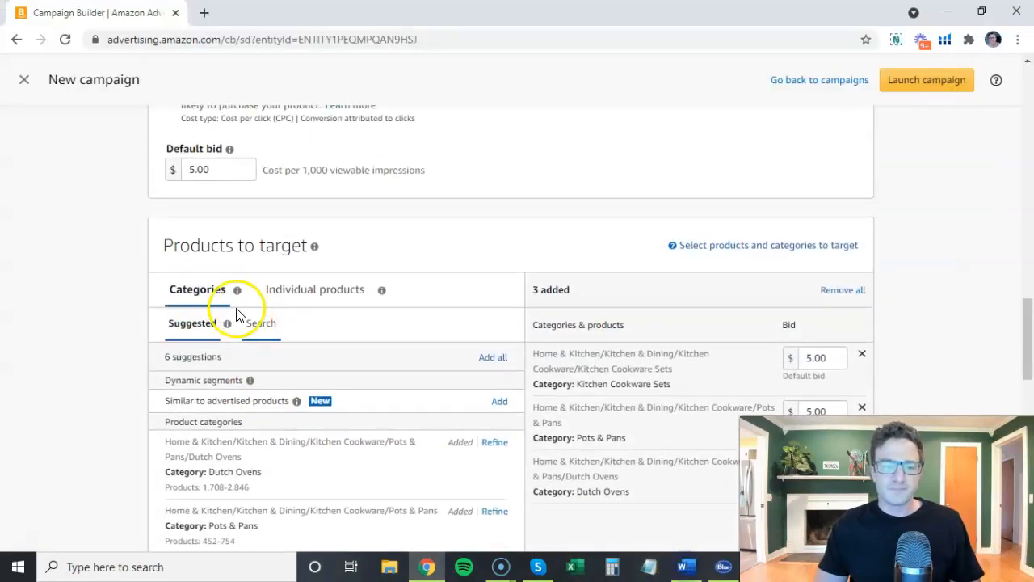
Switch the campaign's targeting from products to Audiences in the campaign builder.
scroll(210, 311, "up", 3)
scroll(194, 306, "up", 3)
left_click(172, 213)
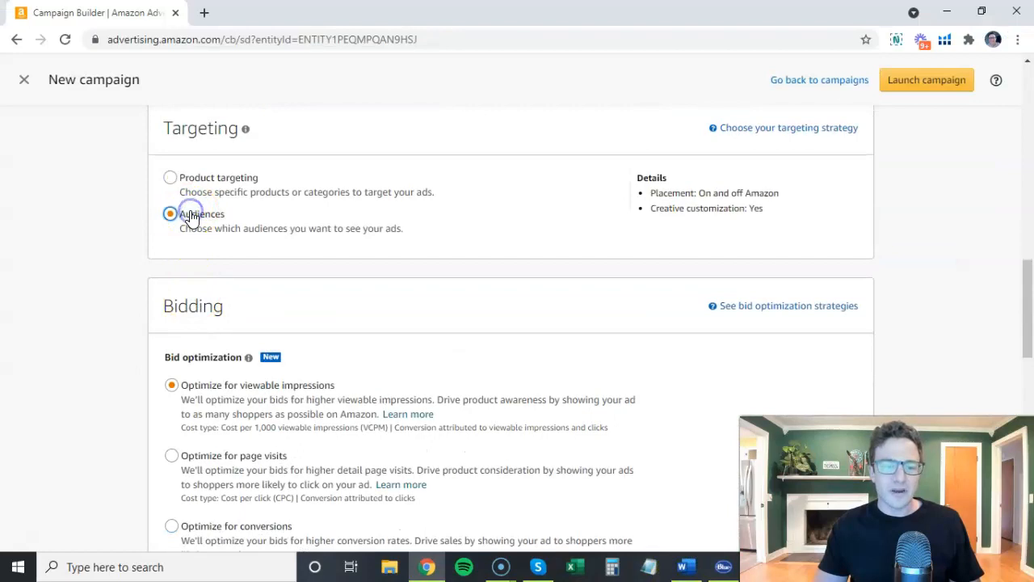
Set the bids of the Similar to advertised products and Advertised products audiences to $1.05 each.
scroll(133, 271, "down", 3)
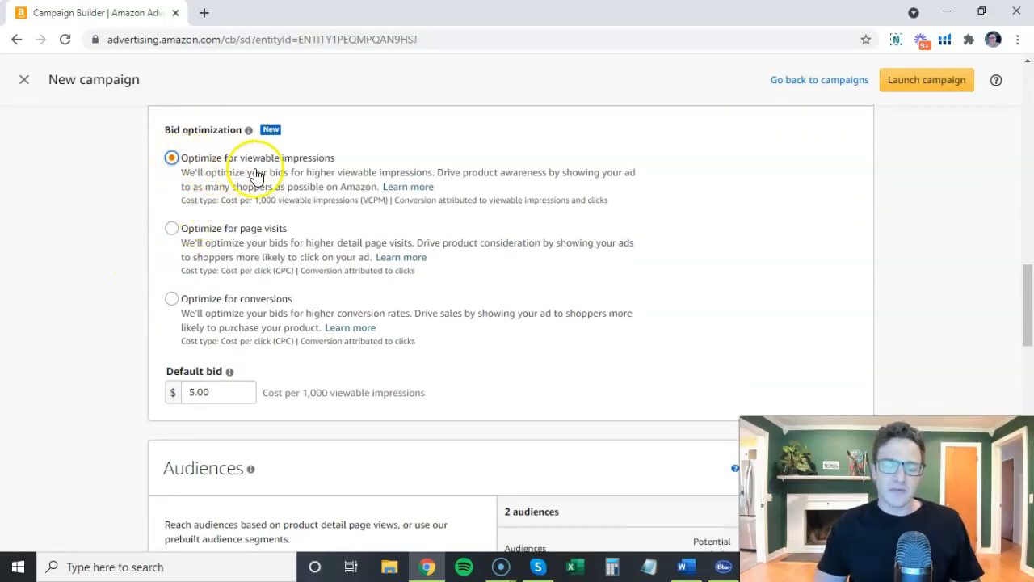
scroll(303, 186, "down", 3)
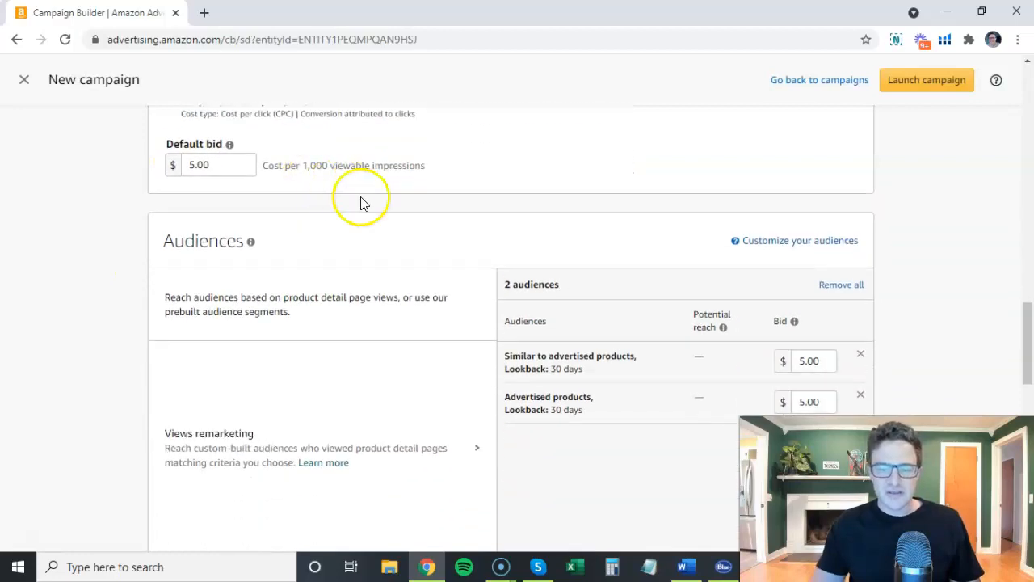
scroll(631, 210, "down", 1)
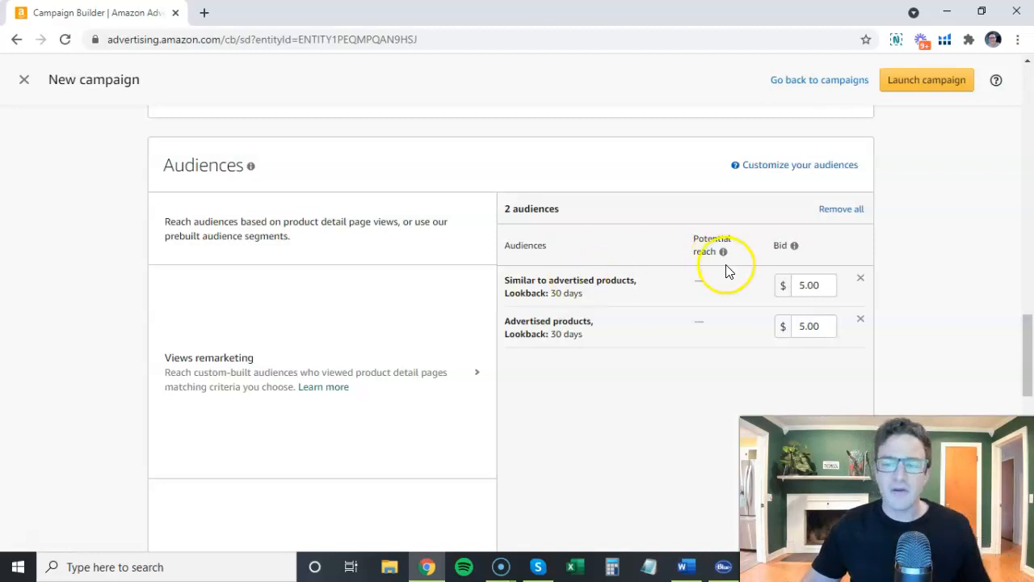
left_click(808, 287)
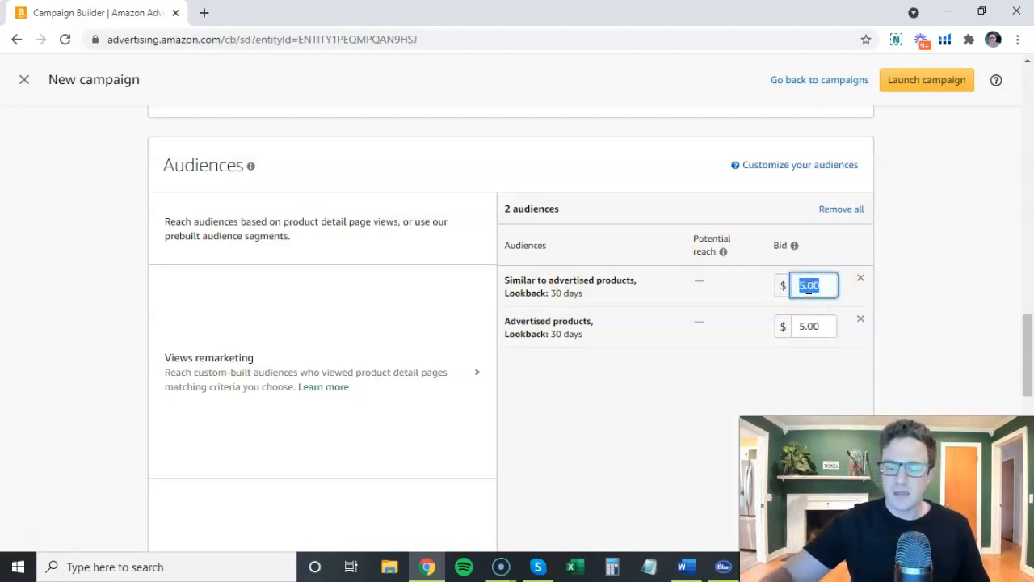
double_click(811, 327)
type("1.05")
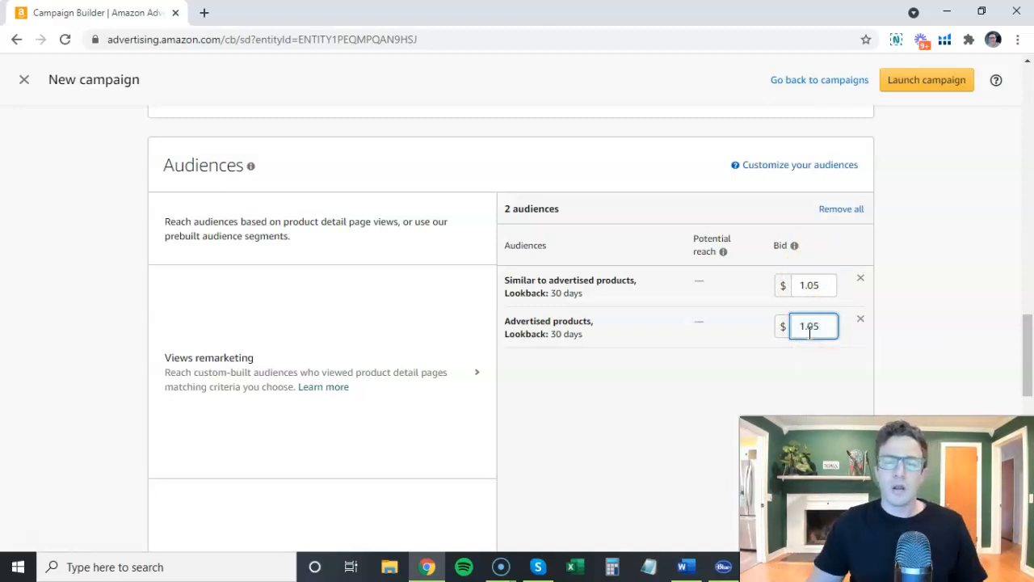
left_click(933, 293)
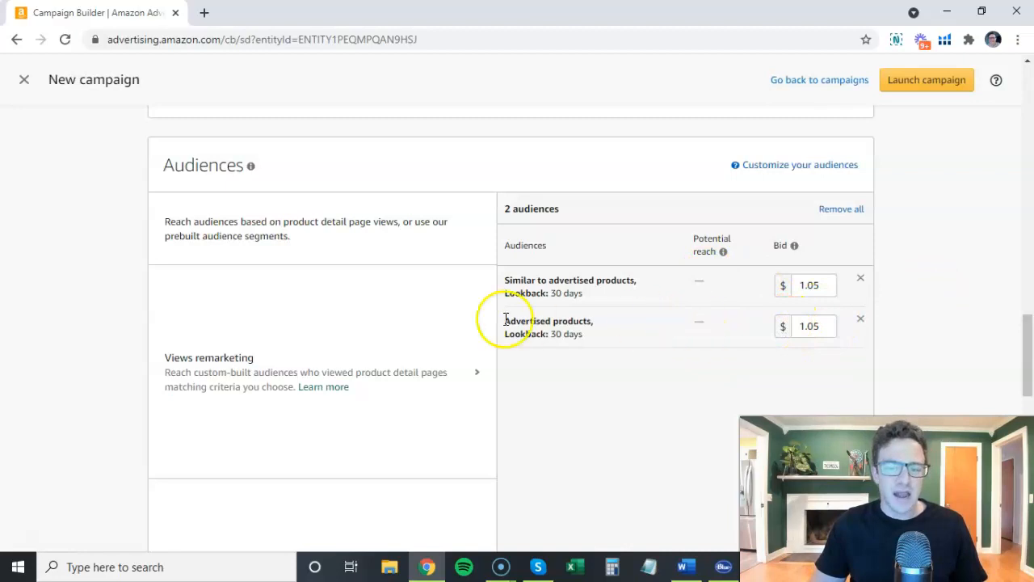
Add the suggested Dutch Ovens and Pots & Pans categories as views remarketing audiences.
left_click(364, 339)
left_click(434, 390)
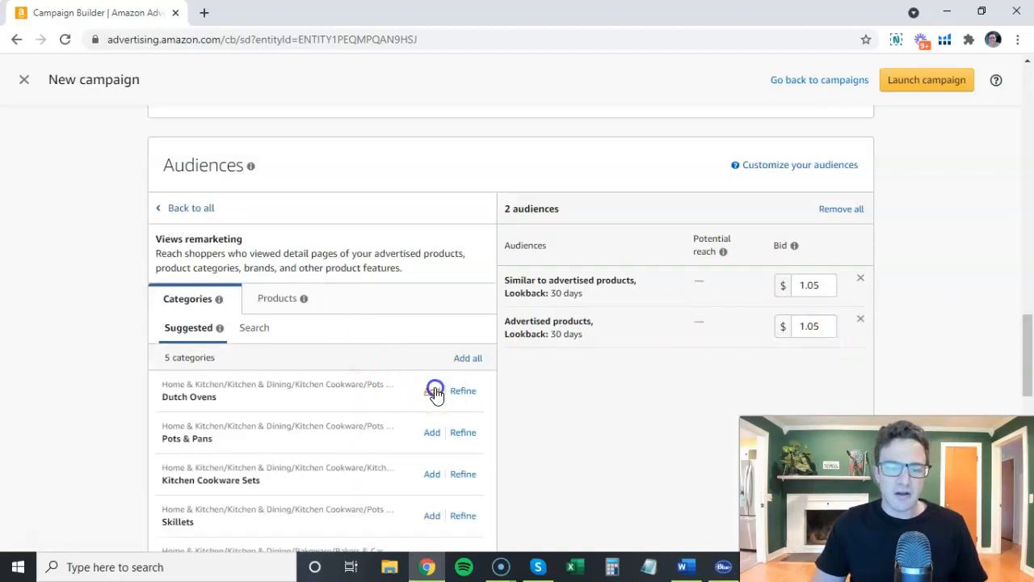
left_click(432, 432)
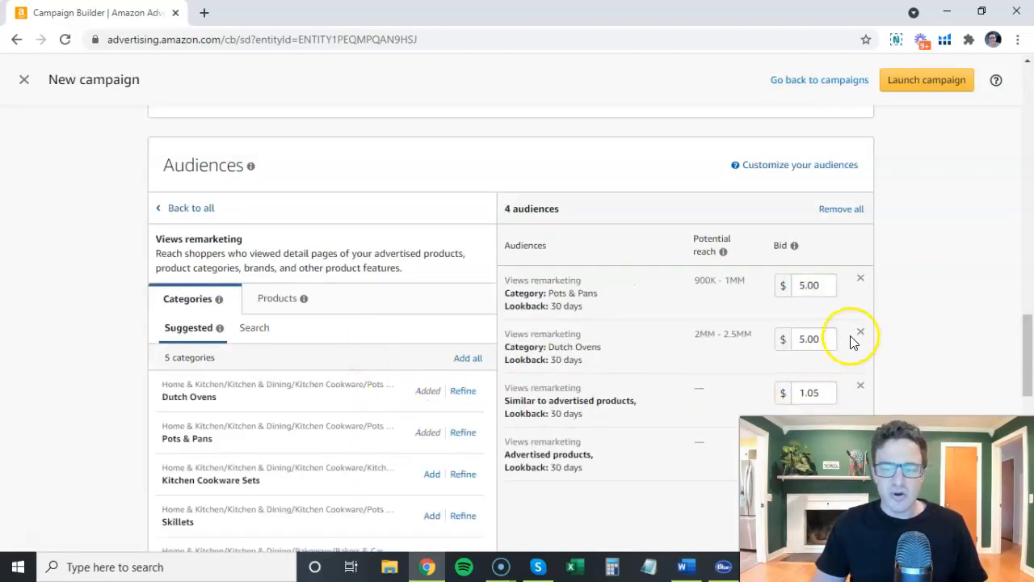
Review the added audiences and bid optimization options, and open the prebuilt Amazon audiences segments.
scroll(816, 347, "down", 1)
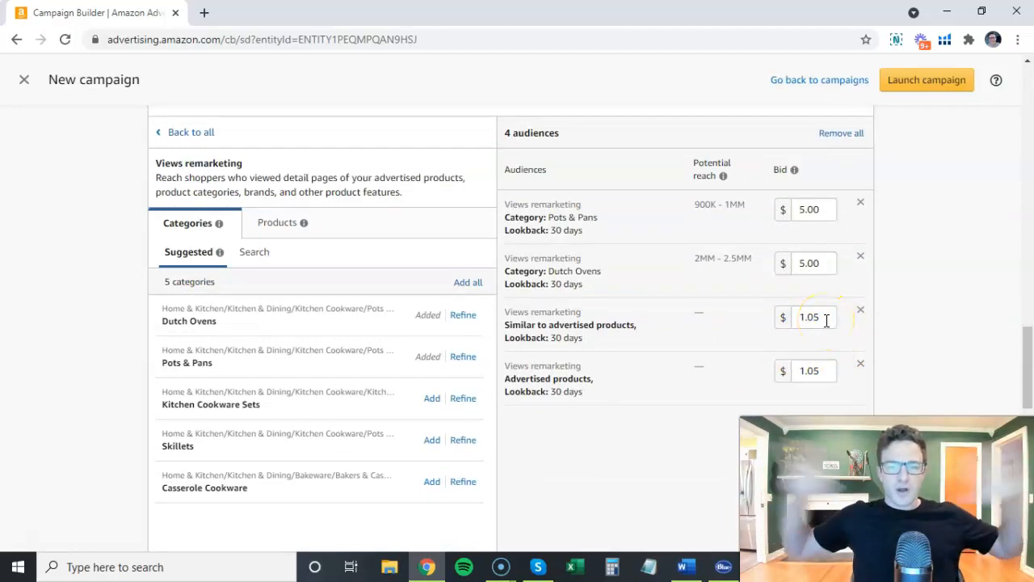
left_click(408, 44)
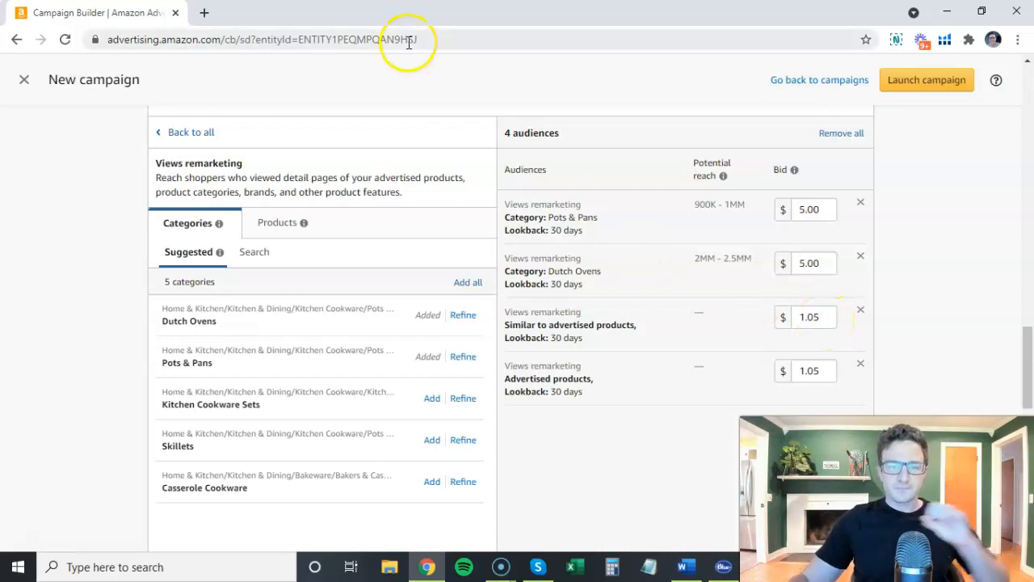
scroll(138, 271, "up", 5)
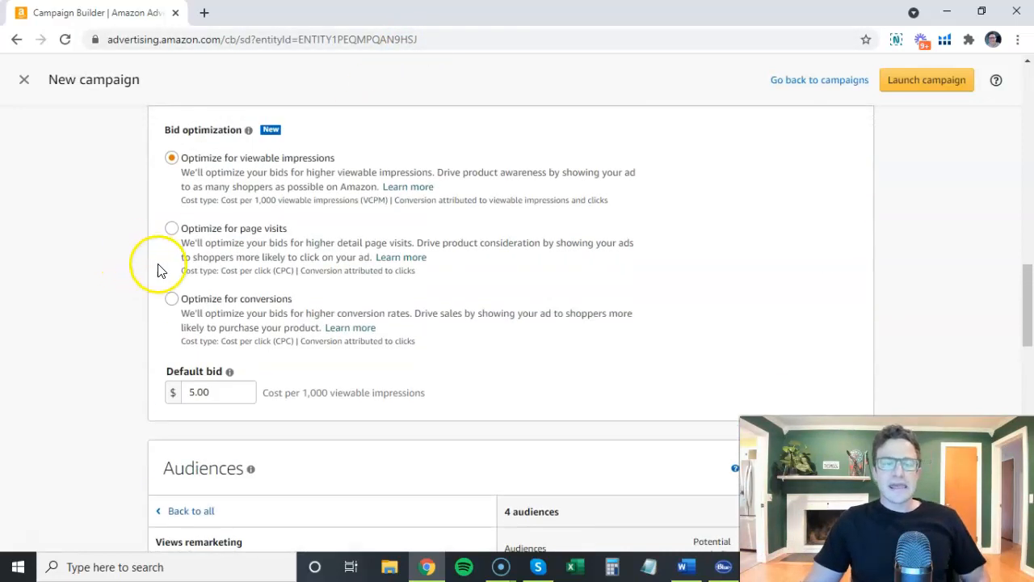
scroll(153, 269, "down", 3)
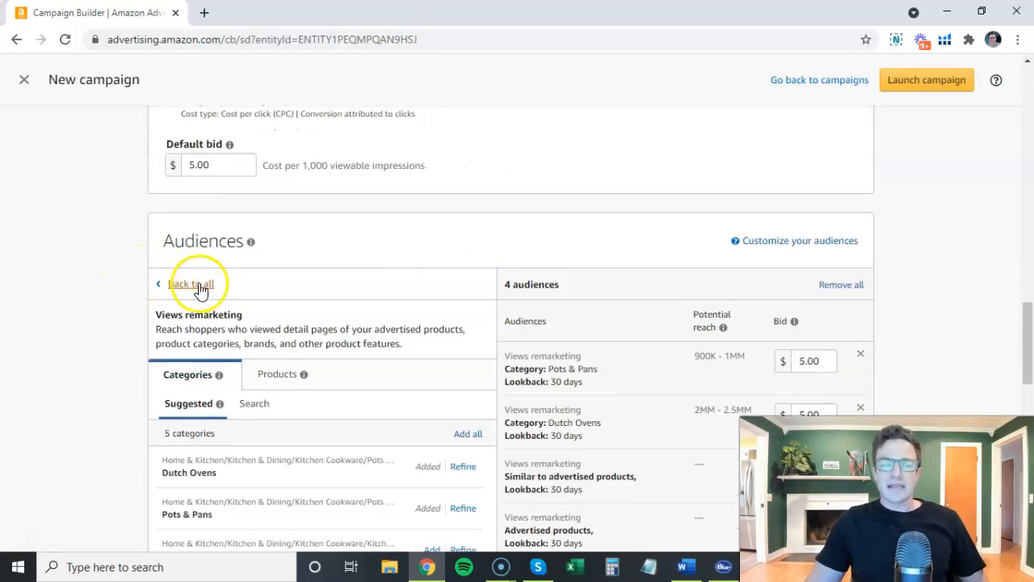
left_click(198, 285)
scroll(147, 296, "down", 1)
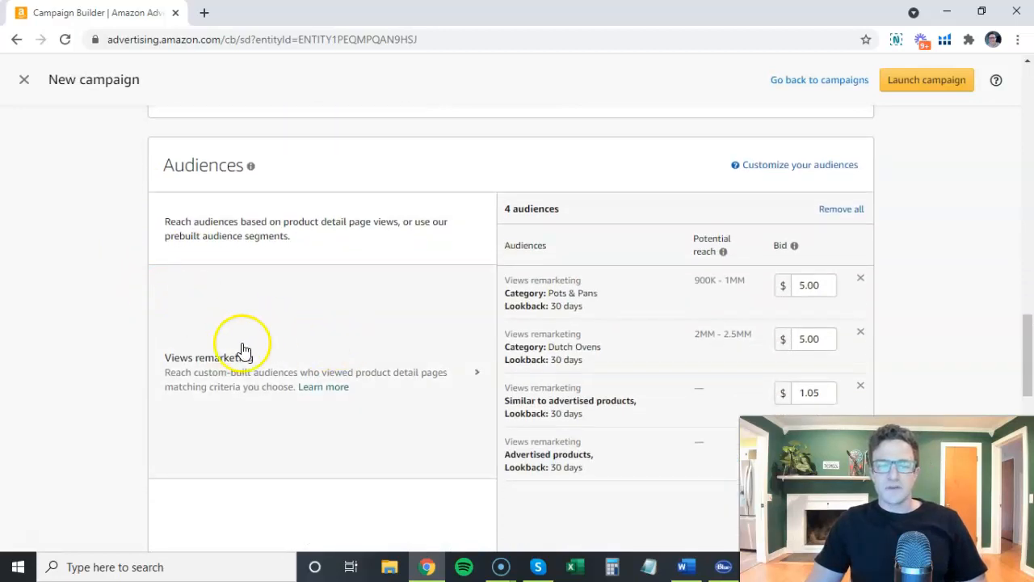
scroll(240, 350, "down", 1)
scroll(340, 364, "down", 1)
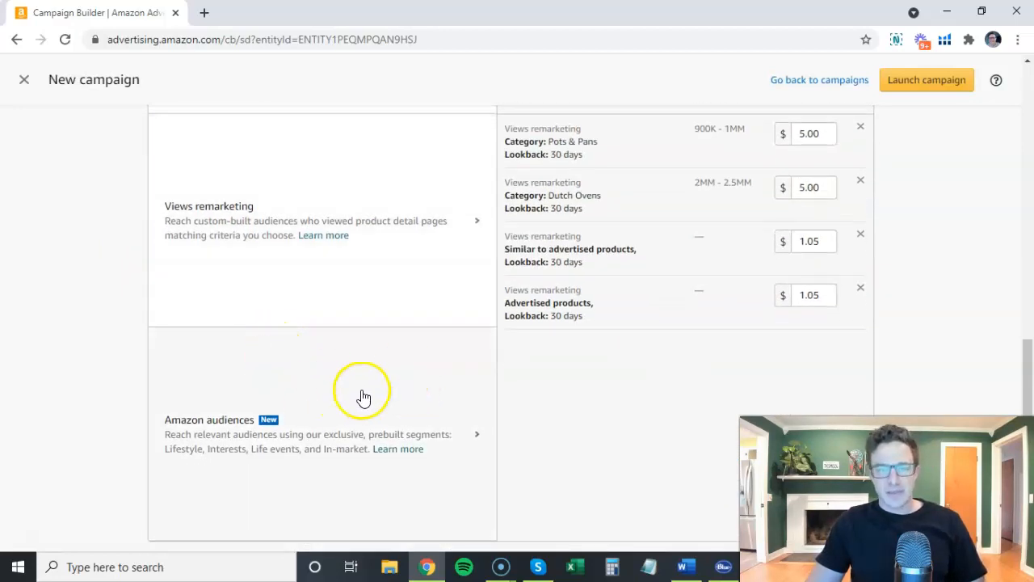
left_click(374, 370)
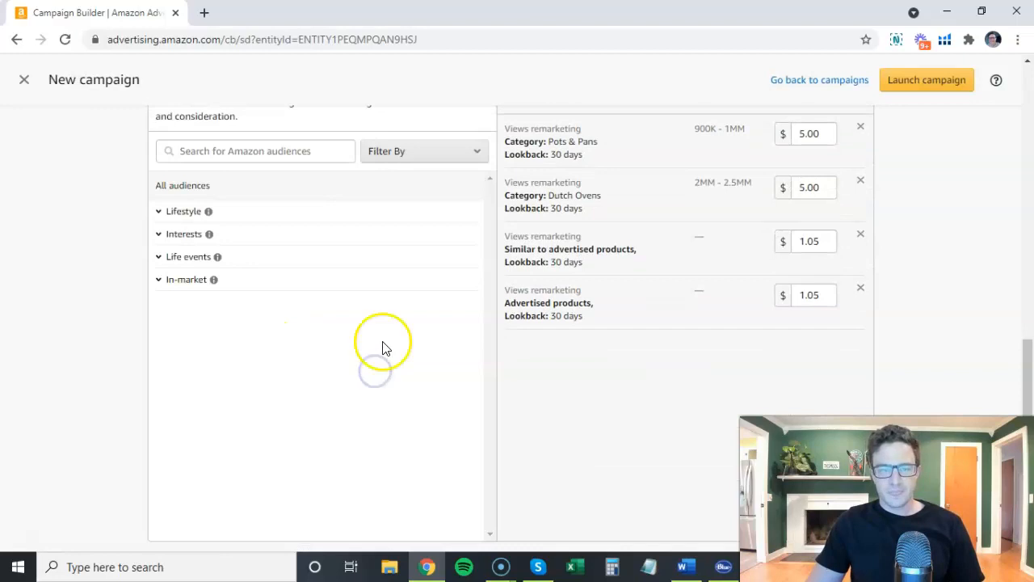
scroll(129, 226, "down", 1)
scroll(137, 222, "up", 3)
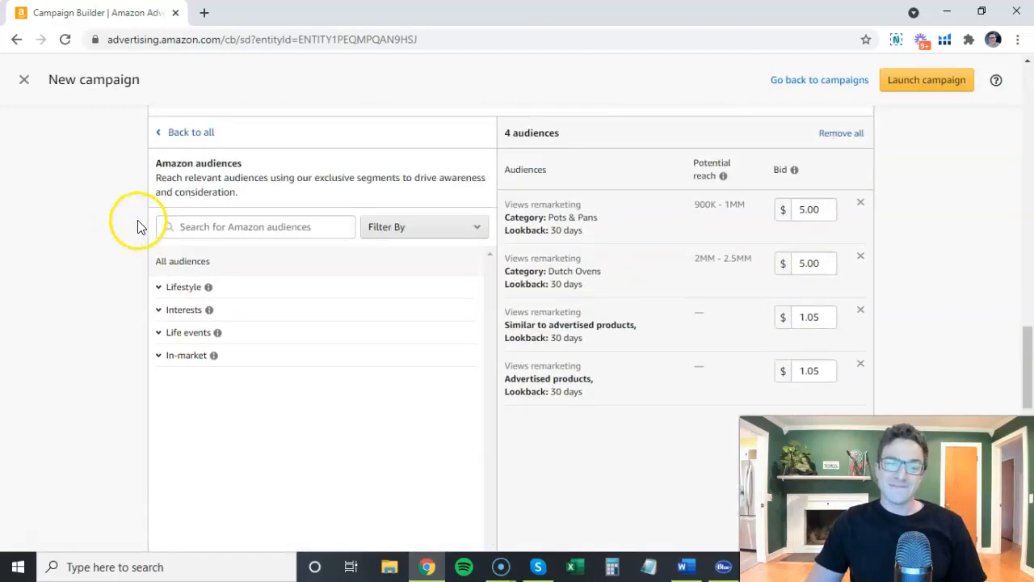
Add all remaining suggested categories as views remarketing audiences and open the category search.
left_click(182, 214)
left_click(265, 326)
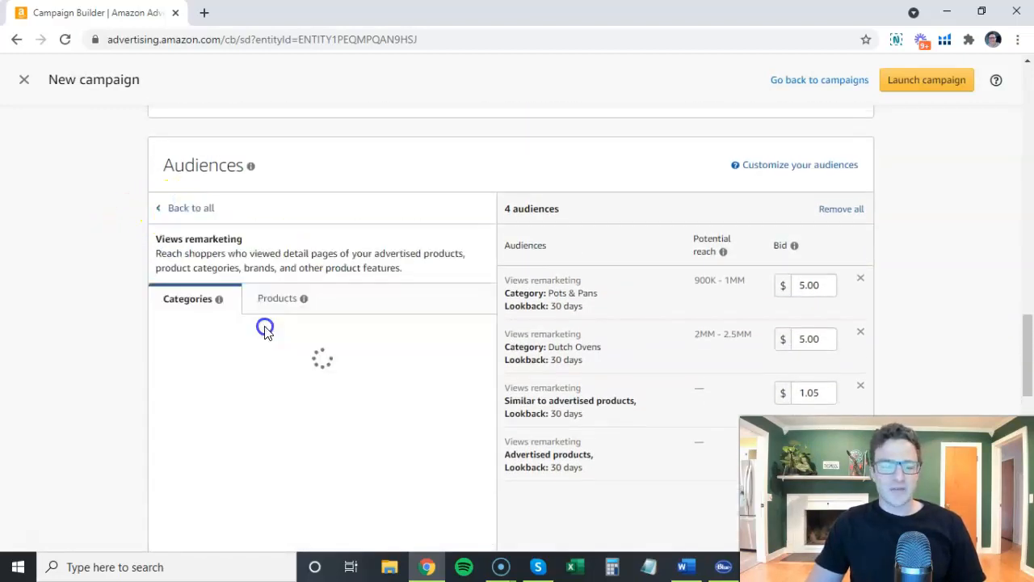
scroll(404, 307, "down", 1)
left_click(467, 282)
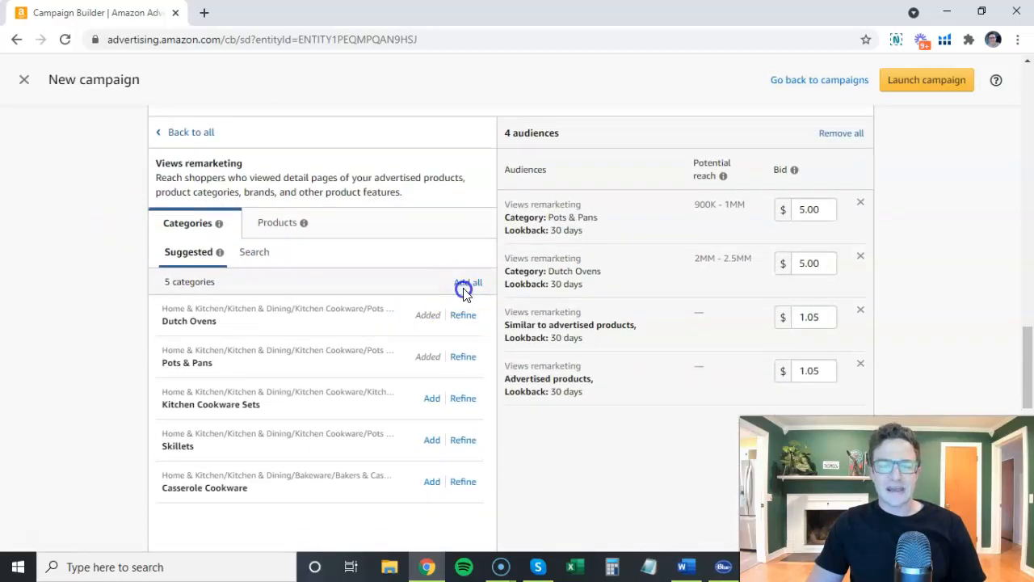
left_click(252, 253)
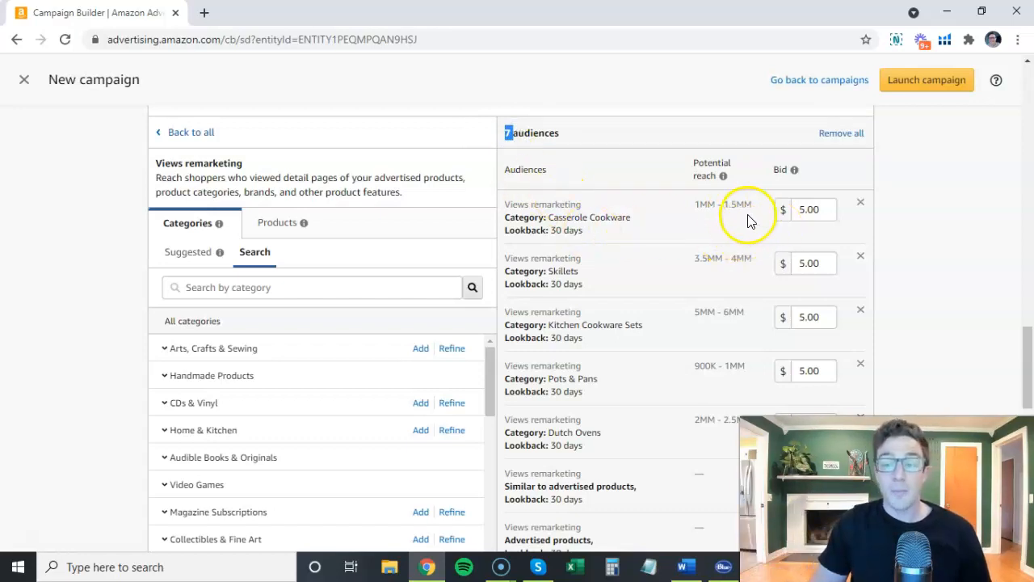
Set the campaign's bid optimization to Optimize for page visits.
scroll(446, 180, "up", 5)
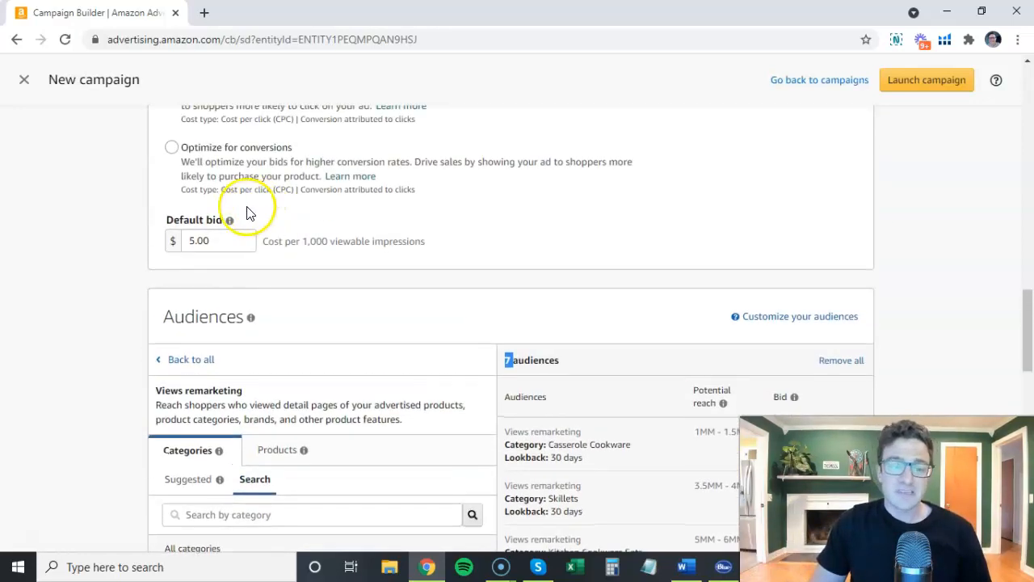
left_click(224, 232)
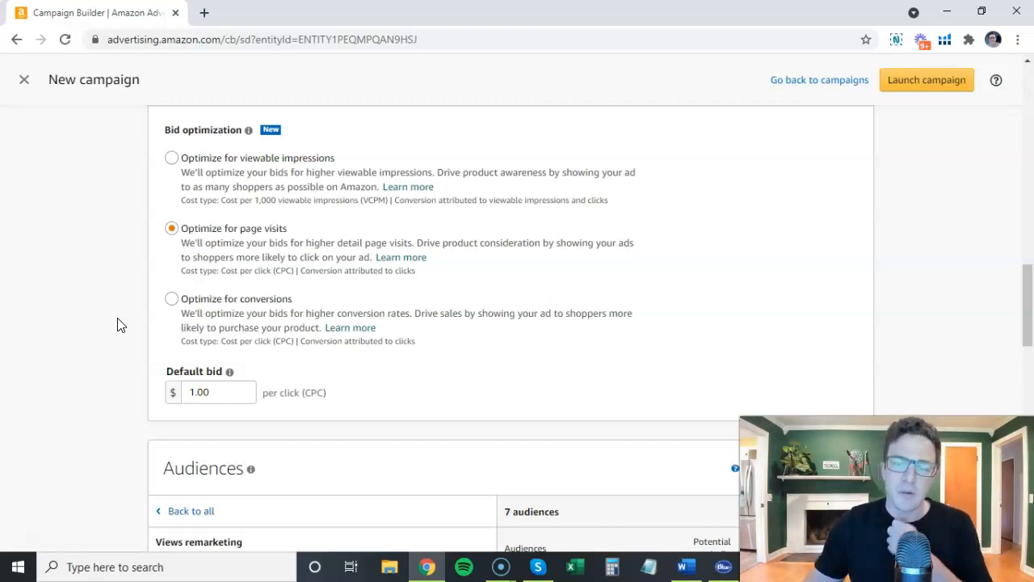
Switch to Word and review the target and bid notes of strategy 5, Category Targeting.
left_click(685, 566)
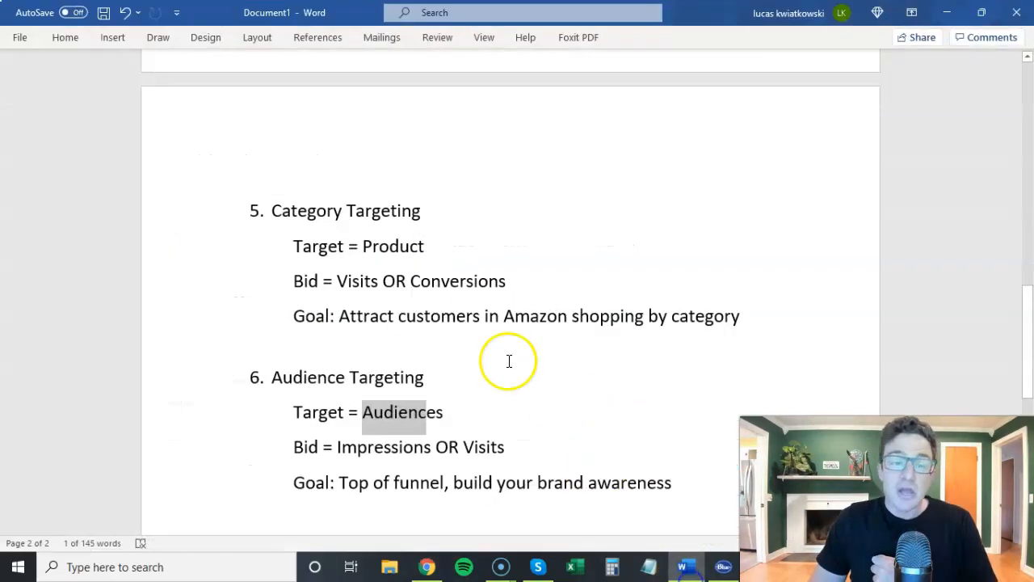
left_click(360, 245)
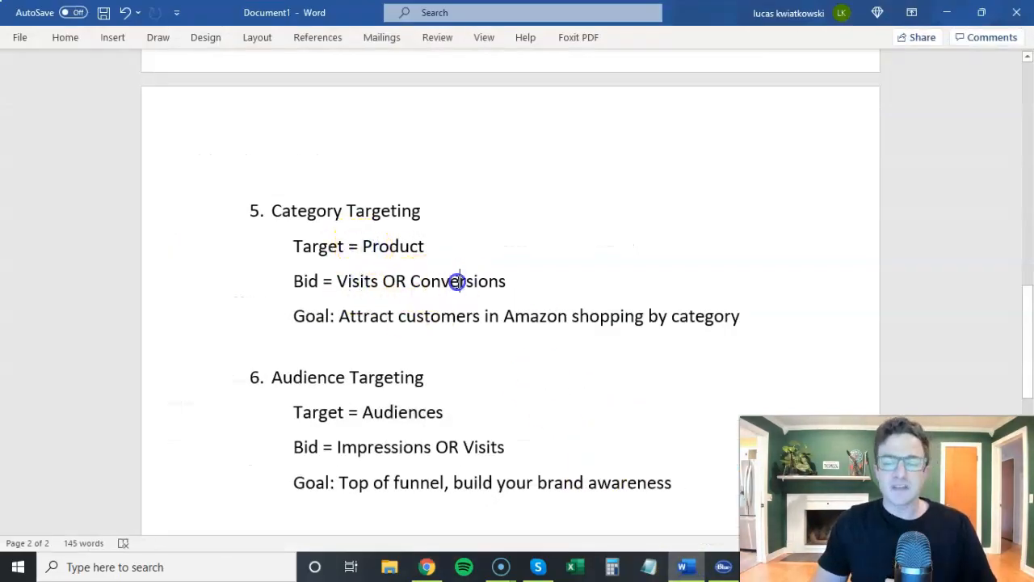